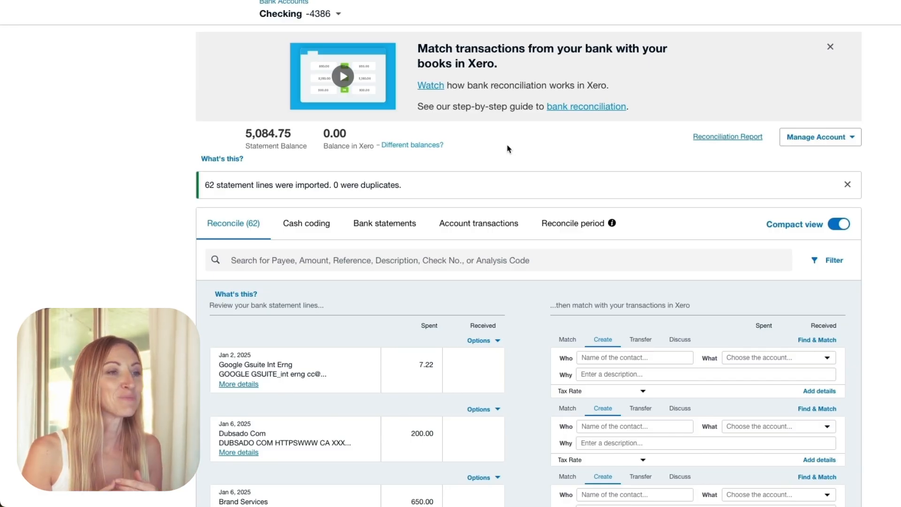
- Dismiss the bank reconciliation introduction banner and the statement import notice on the Checking account page
{"action": "left_click", "coordinate": [831, 47]}
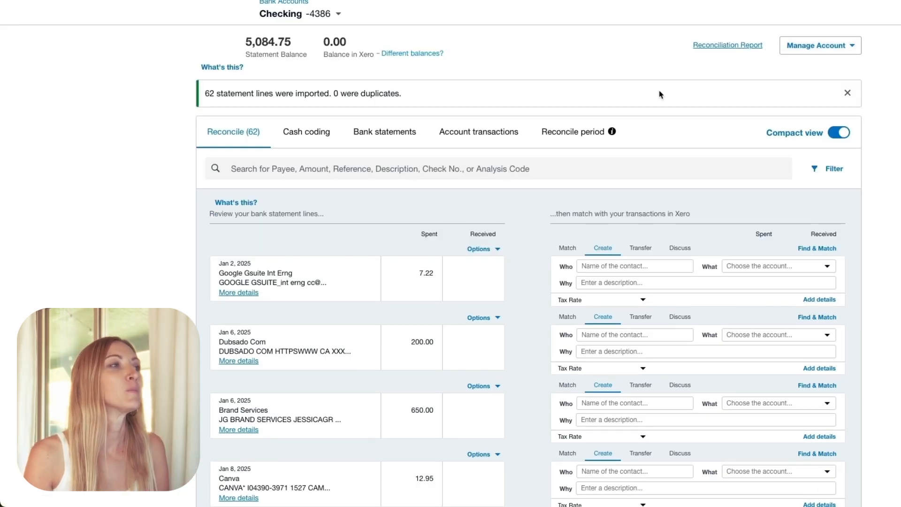
{"action": "left_click_drag", "start_coordinate": [205, 96], "coordinate": [446, 97]}
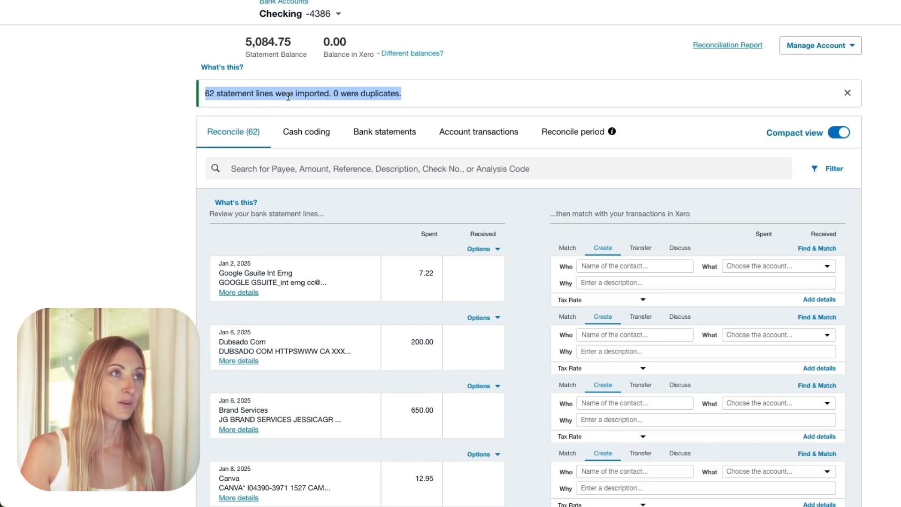
{"action": "left_click", "coordinate": [848, 94]}
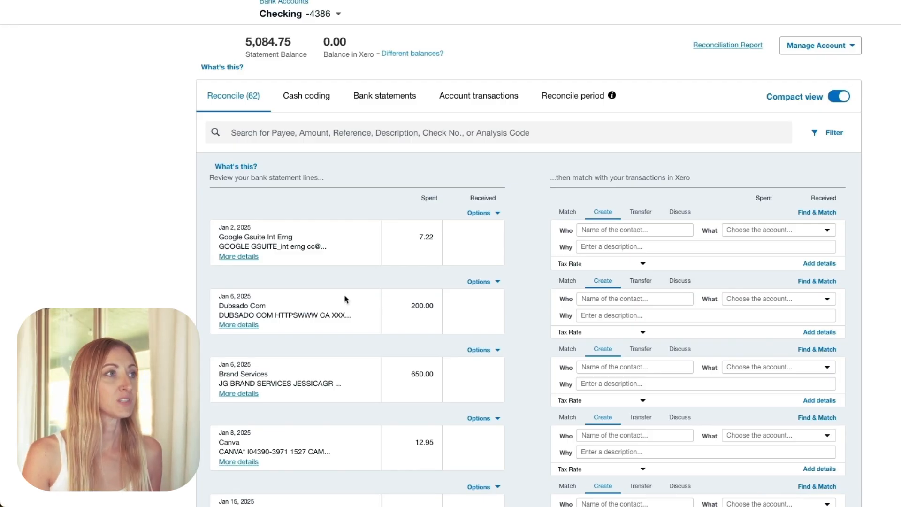
- Compare the Checking account's statement balance with its balance in Xero
{"action": "left_click_drag", "start_coordinate": [244, 42], "coordinate": [291, 47]}
{"action": "left_click", "coordinate": [293, 48]}
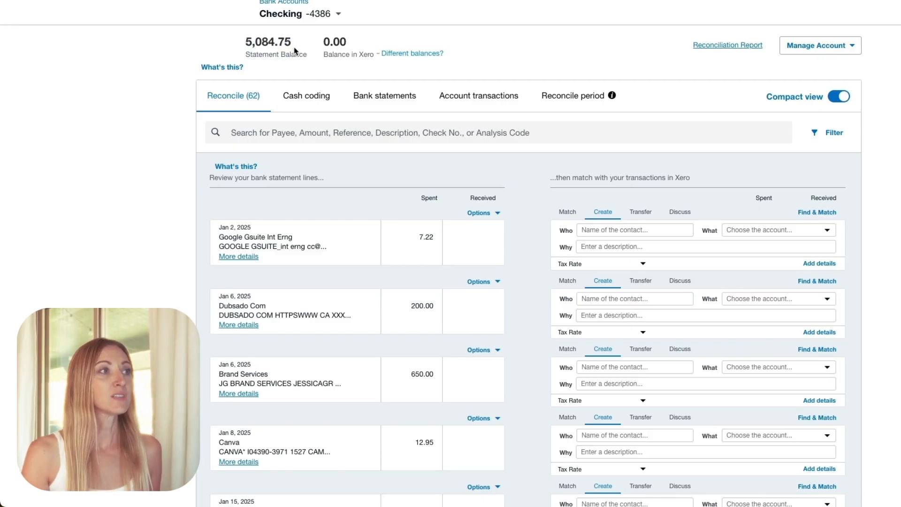
{"action": "left_click_drag", "start_coordinate": [292, 39], "coordinate": [245, 44]}
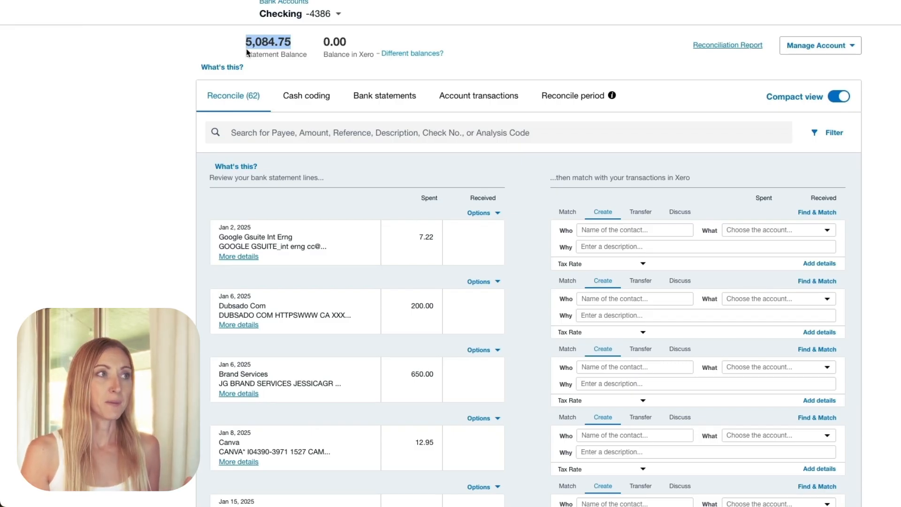
{"action": "left_click_drag", "start_coordinate": [323, 41], "coordinate": [335, 42]}
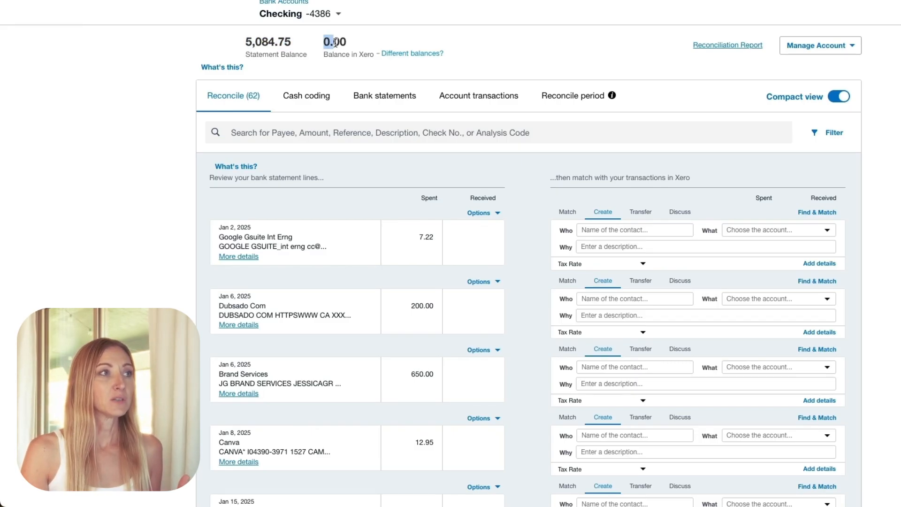
{"action": "left_click", "coordinate": [360, 43]}
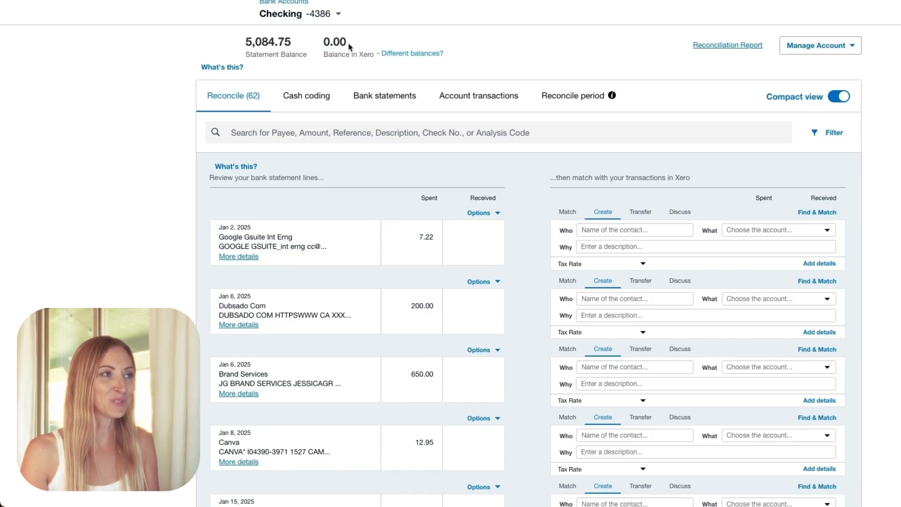
{"action": "left_click_drag", "start_coordinate": [324, 42], "coordinate": [346, 43]}
{"action": "left_click", "coordinate": [358, 47]}
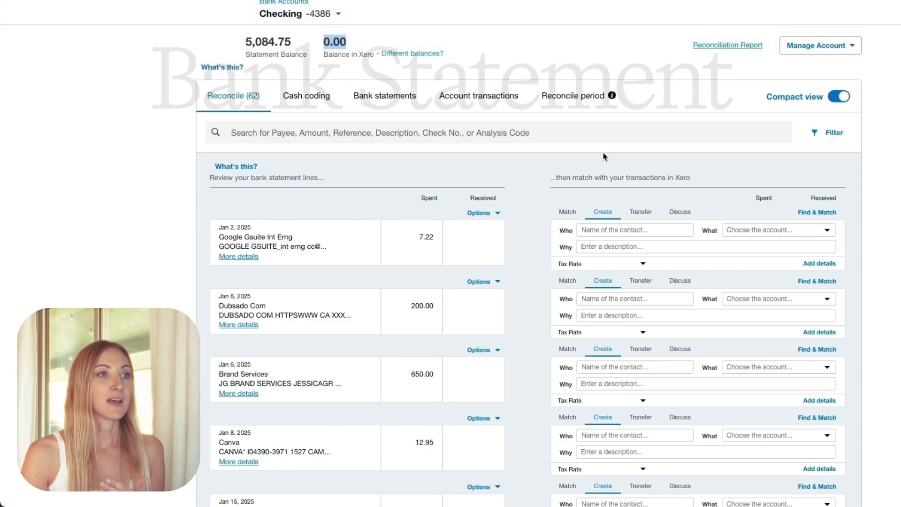
- Examine the transaction matching form for the Jan 2 Google Gsuite line, cancel it and return to the Create option
{"action": "left_click_drag", "start_coordinate": [553, 178], "coordinate": [728, 180]}
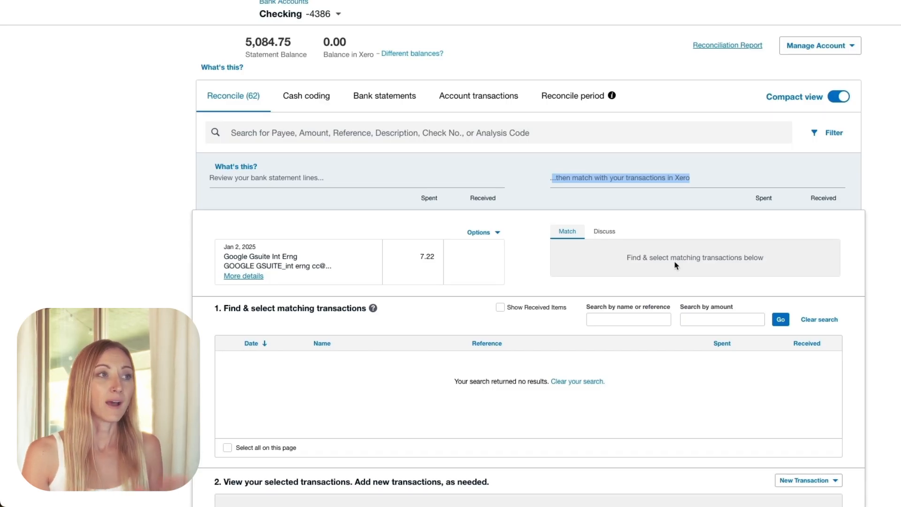
{"action": "scroll", "coordinate": [827, 330], "scroll_direction": "down", "scroll_amount": 5}
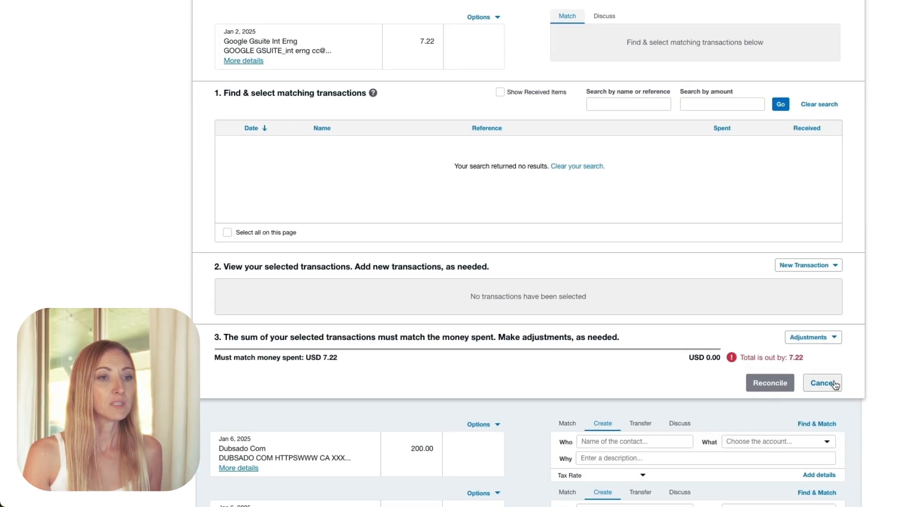
{"action": "left_click", "coordinate": [822, 383]}
{"action": "scroll", "coordinate": [705, 305], "scroll_direction": "up", "scroll_amount": 4}
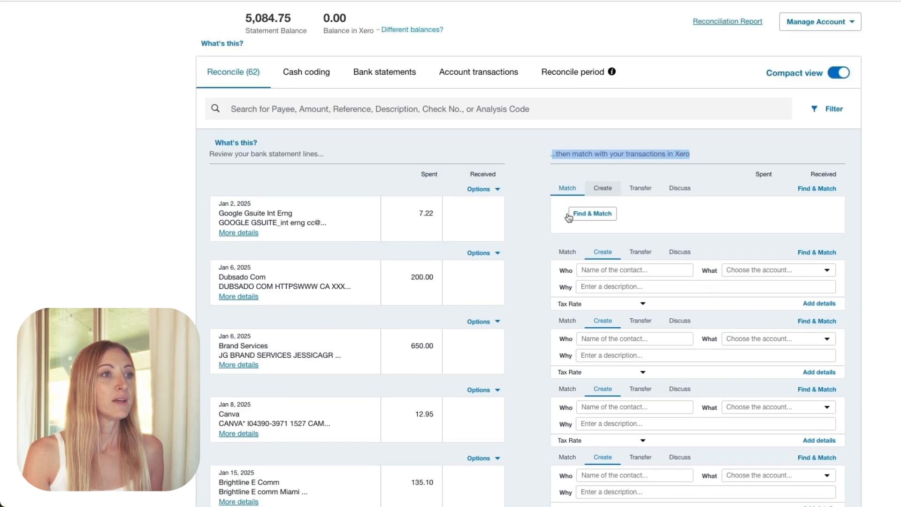
{"action": "left_click", "coordinate": [604, 188]}
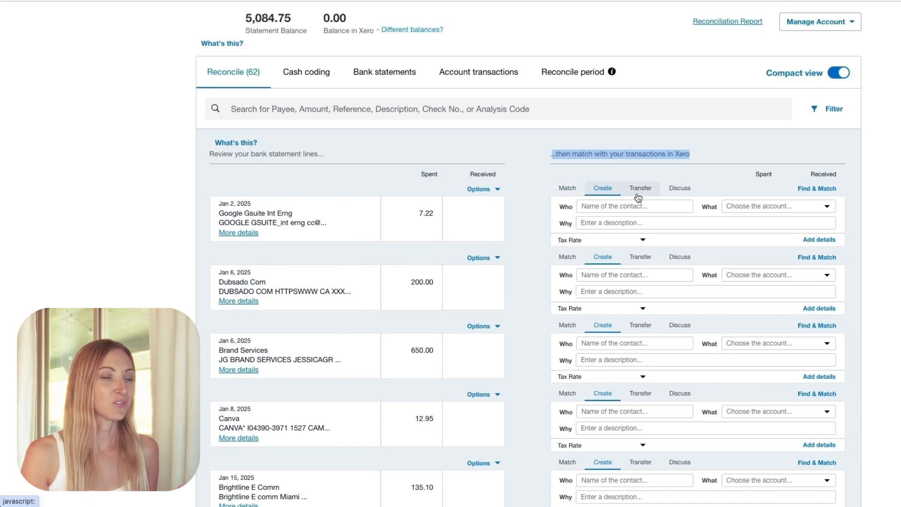
{"action": "left_click", "coordinate": [618, 204]}
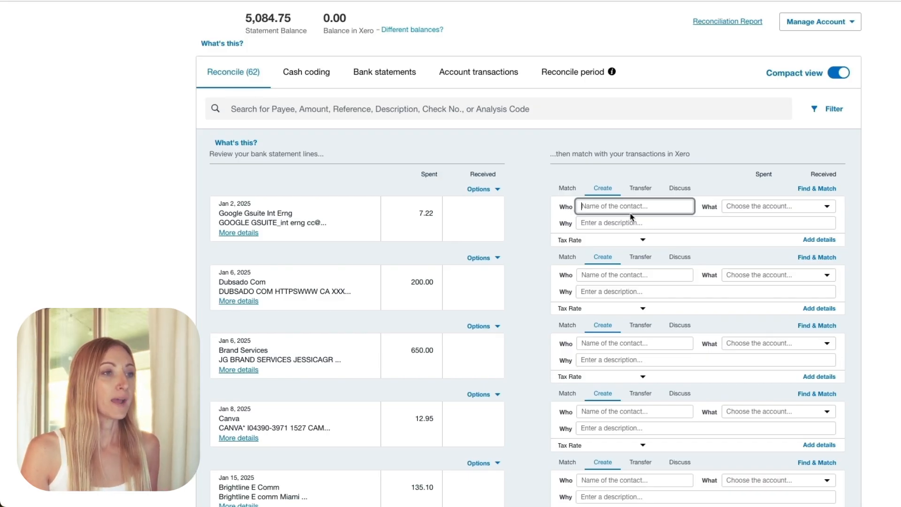
- Add Google as a new contact for the Jan 2 Google Gsuite statement line
{"action": "triple_click", "coordinate": [289, 214]}
{"action": "left_click", "coordinate": [596, 208]}
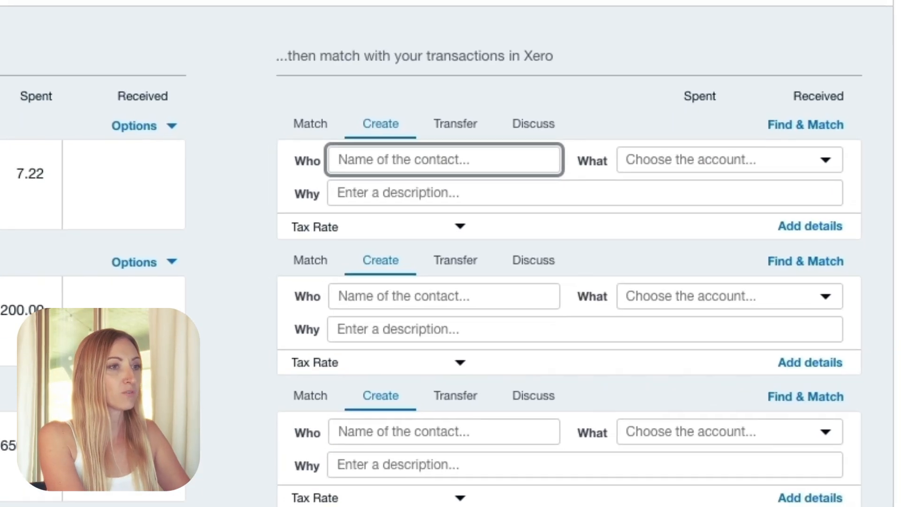
{"action": "type", "text": "Google"}
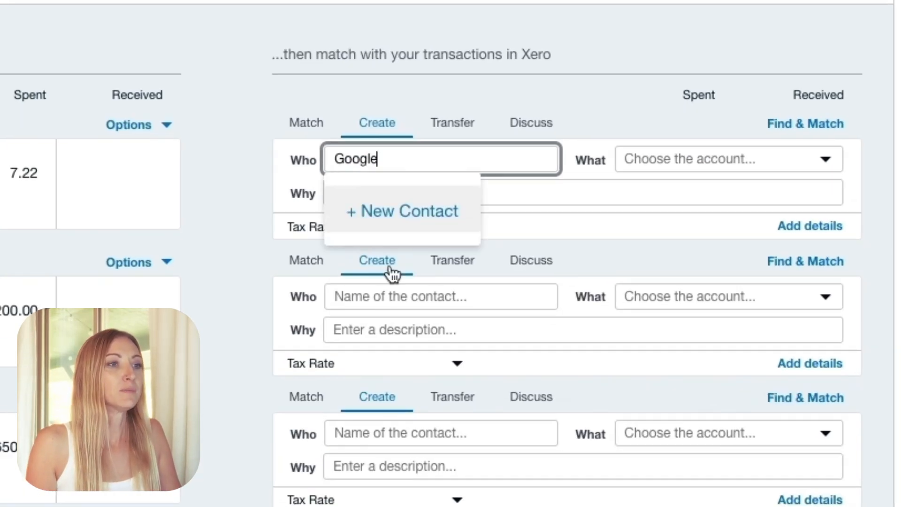
{"action": "left_click", "coordinate": [389, 217]}
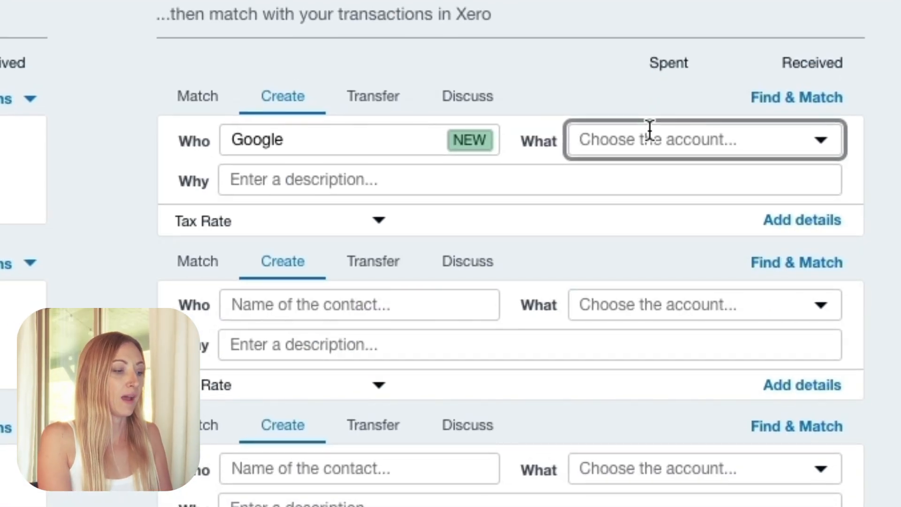
- Search the accounts for "Soft" and browse the account list for the Google Gsuite line
{"action": "type", "text": "Soft"}
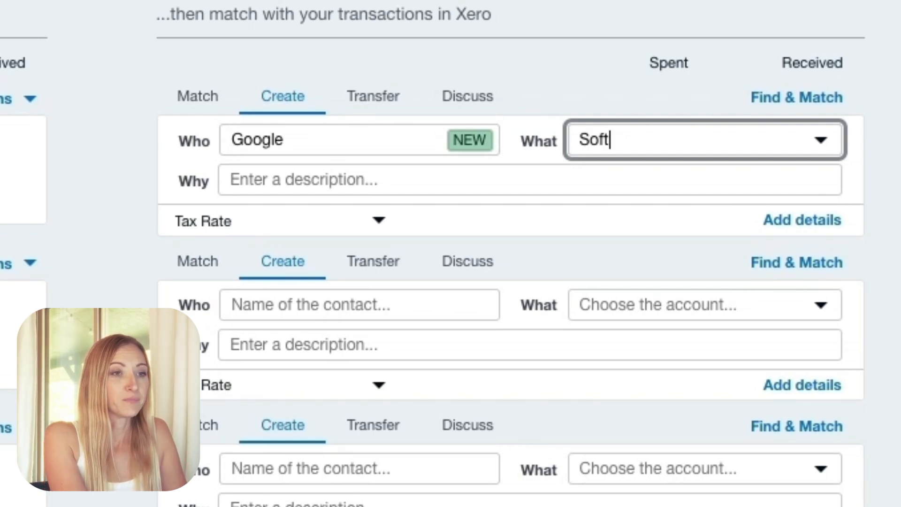
{"action": "key", "text": "BackSpace"}
{"action": "key", "text": "BackSpace"}
{"action": "key", "text": "BackSpace"}
{"action": "key", "text": "BackSpace"}
{"action": "scroll", "coordinate": [735, 294], "scroll_direction": "up", "scroll_amount": 1}
{"action": "scroll", "coordinate": [798, 315], "scroll_direction": "down", "scroll_amount": 20}
{"action": "scroll", "coordinate": [808, 308], "scroll_direction": "up", "scroll_amount": 20}
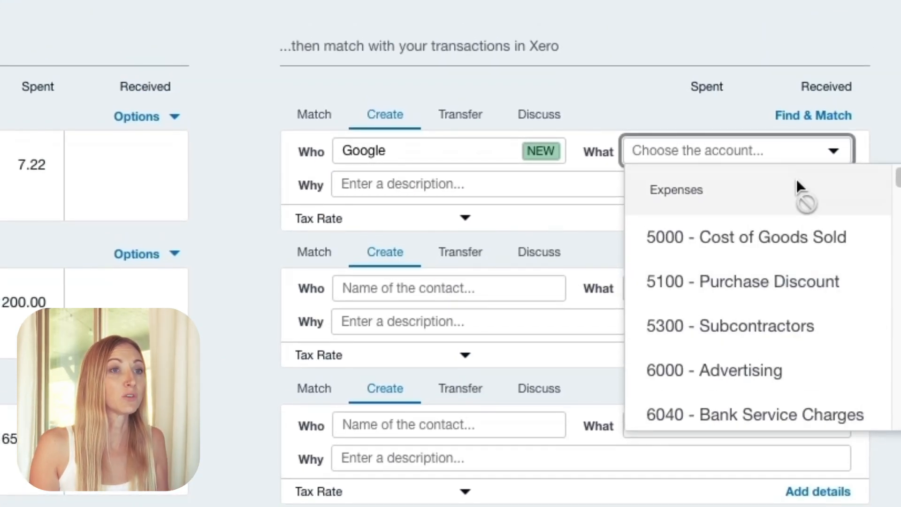
{"action": "left_click", "coordinate": [772, 150]}
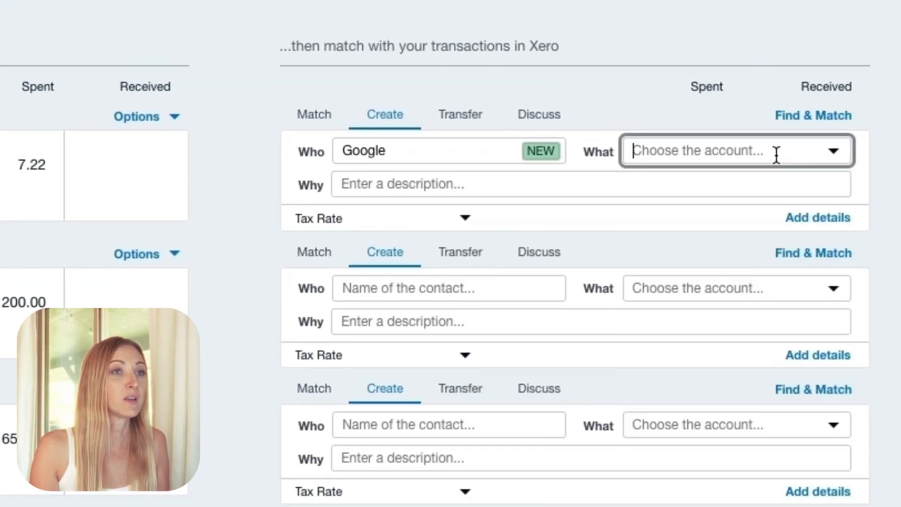
- Save the discussion note "Software" on the Jan 2 Google Gsuite statement line
{"action": "left_click", "coordinate": [558, 118]}
{"action": "left_click", "coordinate": [555, 183]}
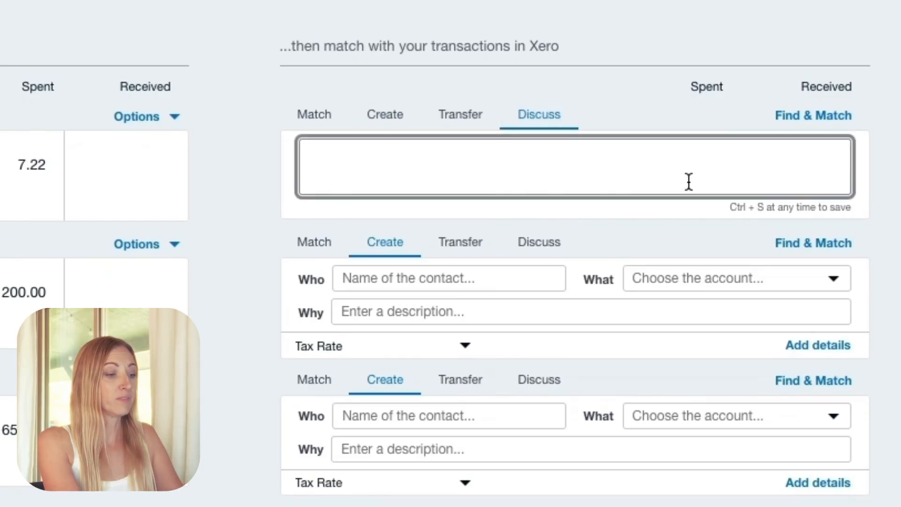
{"action": "type", "text": "Softwear"}
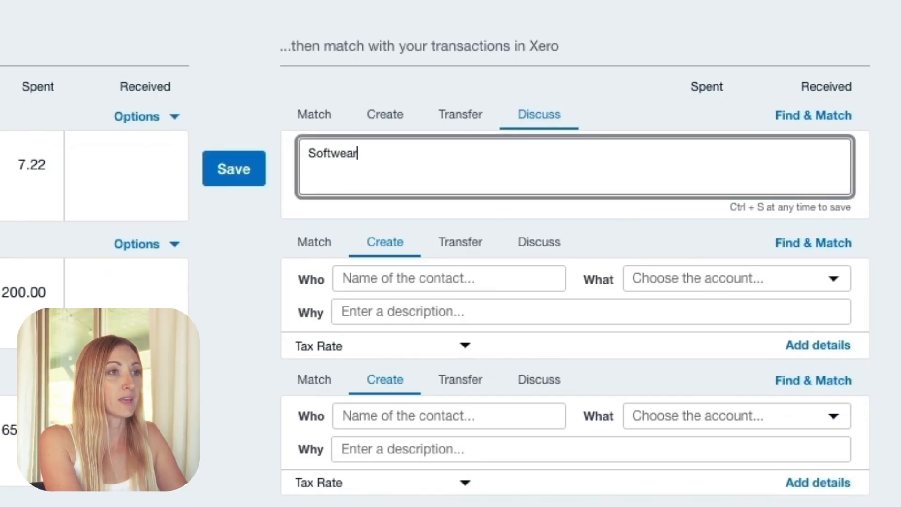
{"action": "key", "text": "BackSpace"}
{"action": "key", "text": "BackSpace"}
{"action": "key", "text": "BackSpace"}
{"action": "type", "text": "are"}
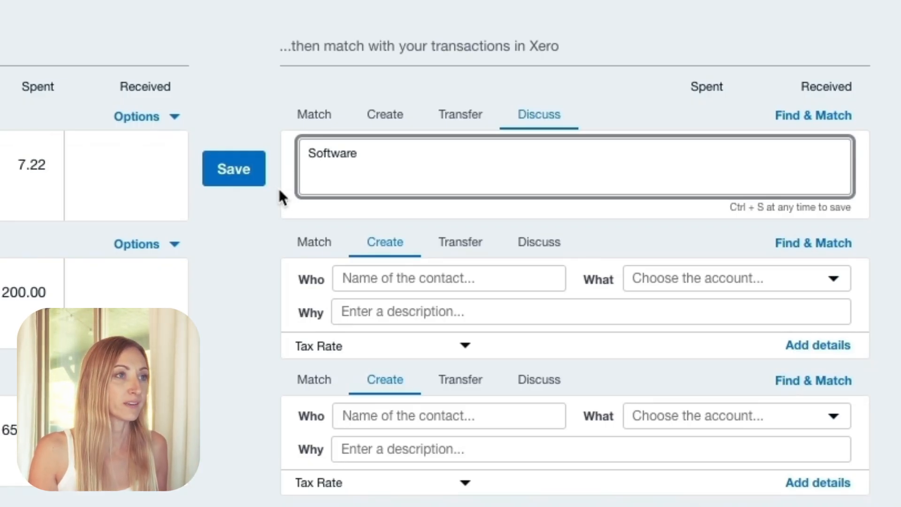
{"action": "left_click", "coordinate": [262, 180]}
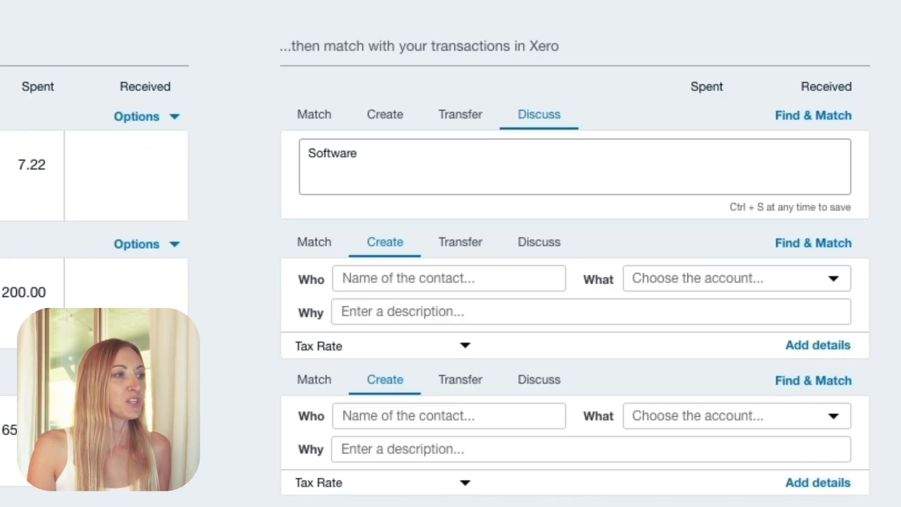
- Review the Jan 6 Brand Services statement details and add JG Brand Services as the line's new contact
{"action": "left_click", "coordinate": [372, 409]}
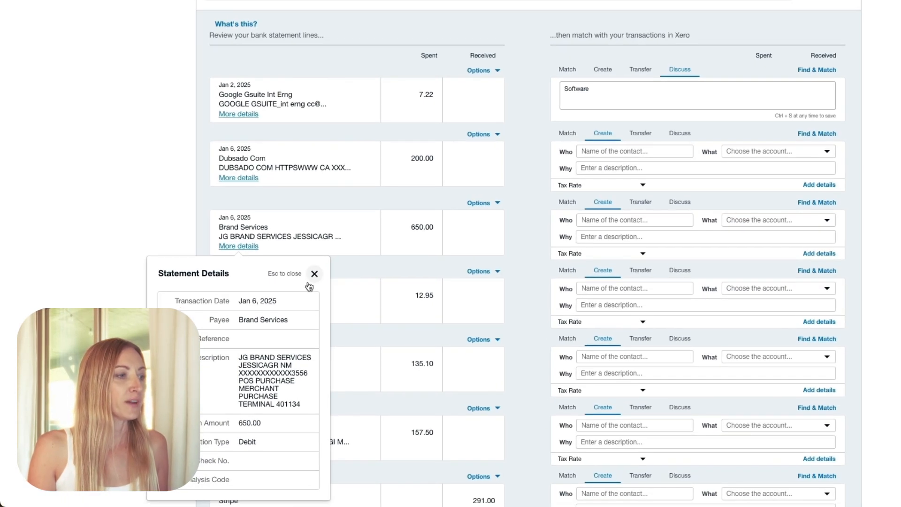
{"action": "left_click", "coordinate": [314, 273]}
{"action": "left_click", "coordinate": [592, 220]}
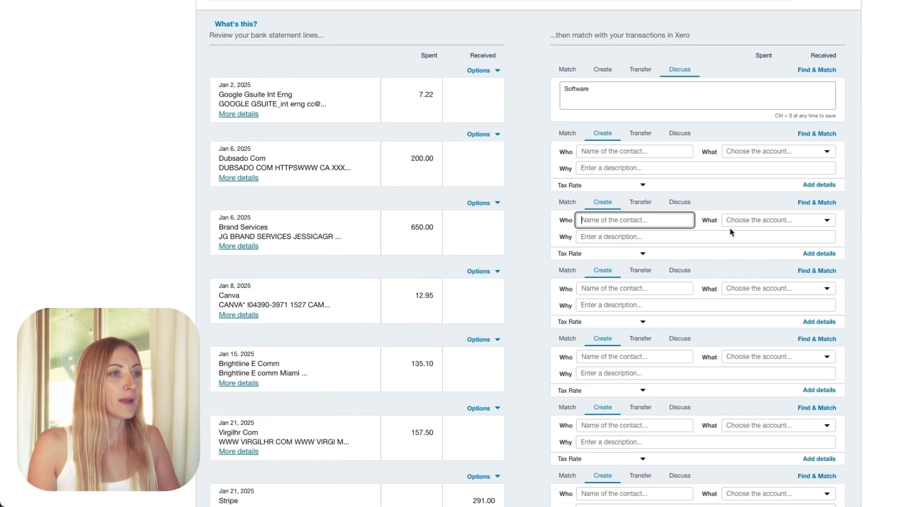
{"action": "type", "text": "JG"}
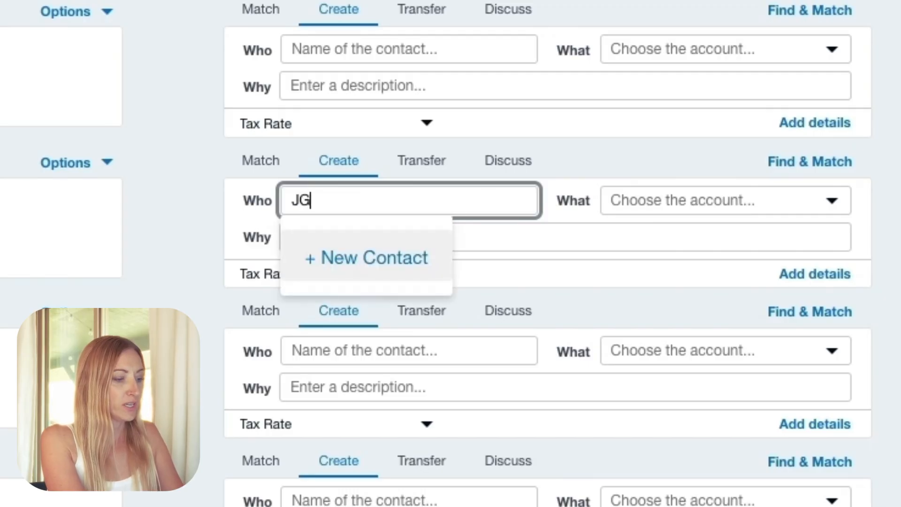
{"action": "type", "text": " Brand Services"}
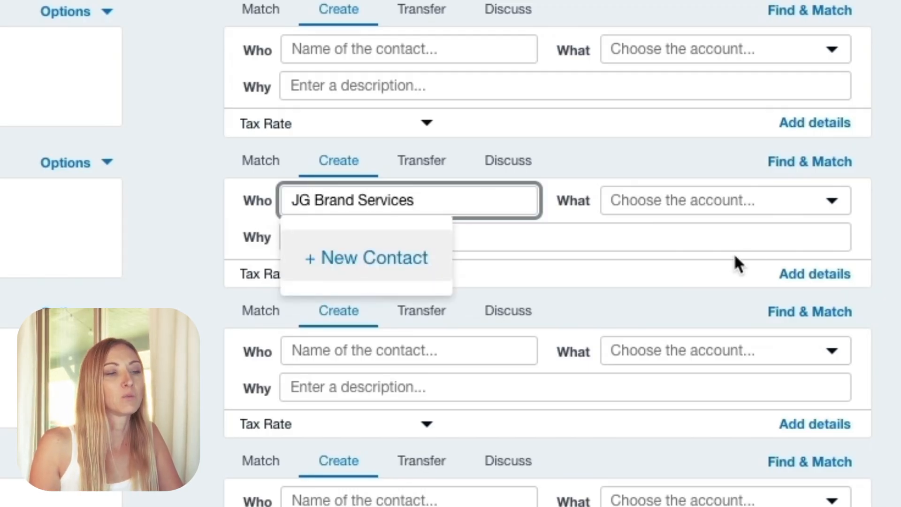
{"action": "key", "text": "Tab"}
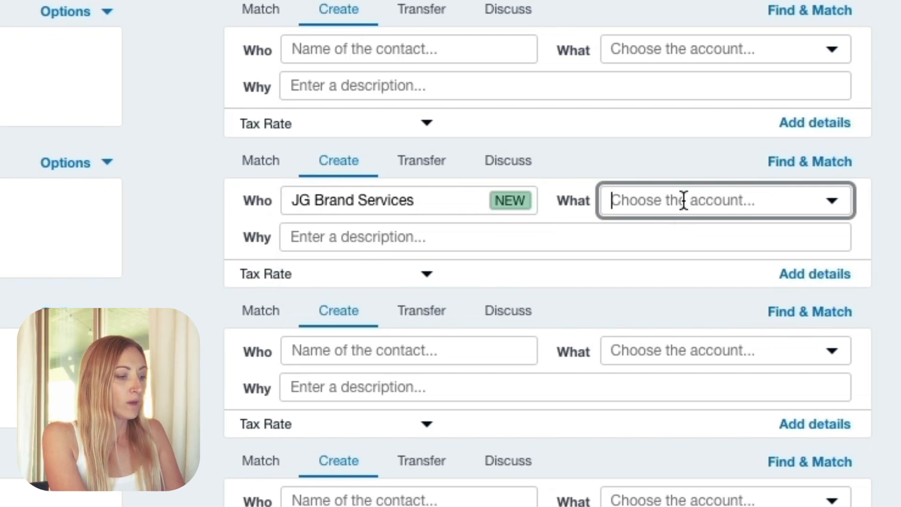
- Assign the account 6000 - Advertising to the Brand Services line and reconcile it
{"action": "type", "text": "mark"}
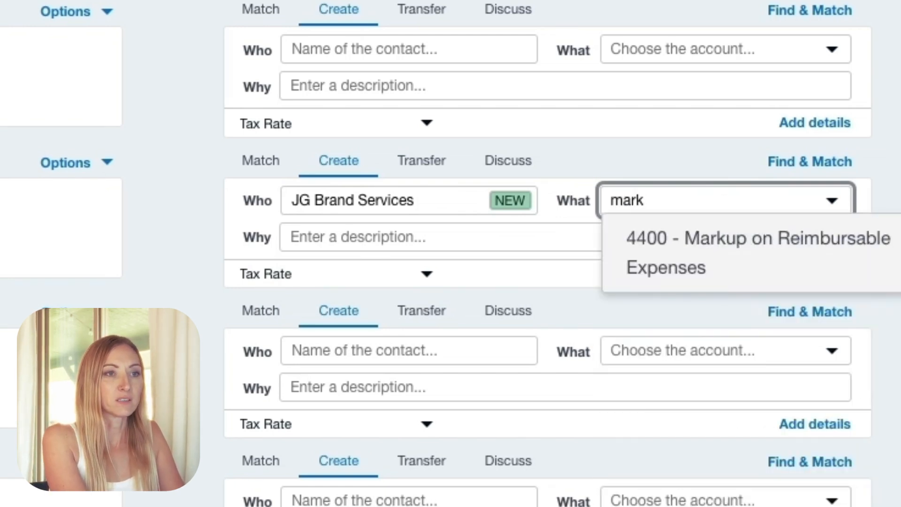
{"action": "key", "text": "BackSpace"}
{"action": "key", "text": "BackSpace"}
{"action": "key", "text": "BackSpace"}
{"action": "key", "text": "BackSpace"}
{"action": "type", "text": "ad"}
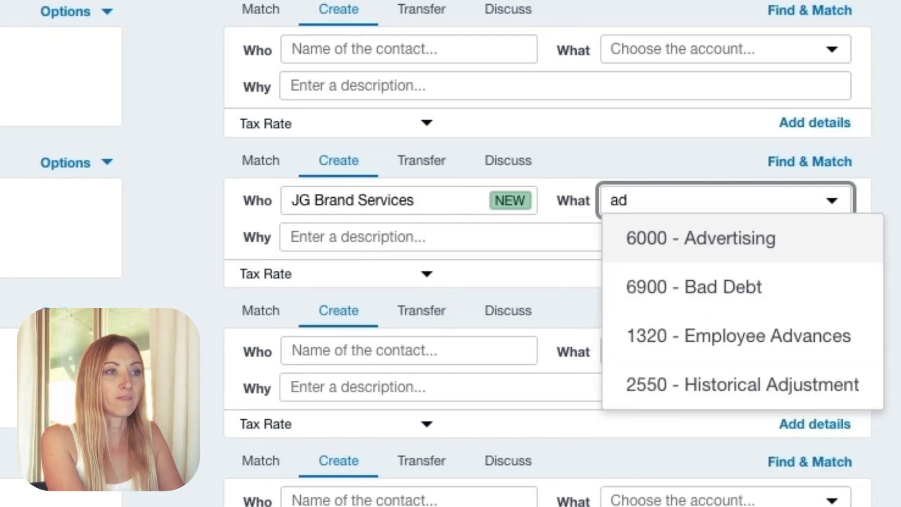
{"action": "key", "text": "Return"}
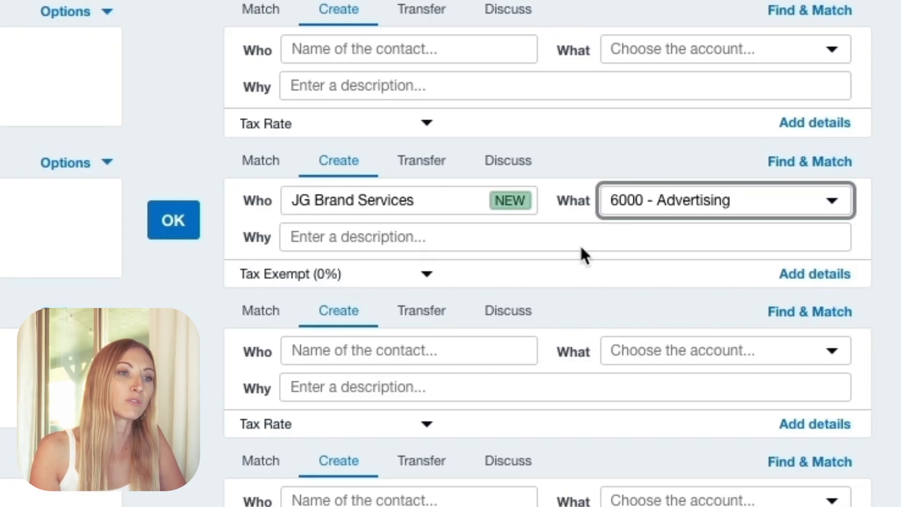
{"action": "left_click", "coordinate": [176, 229]}
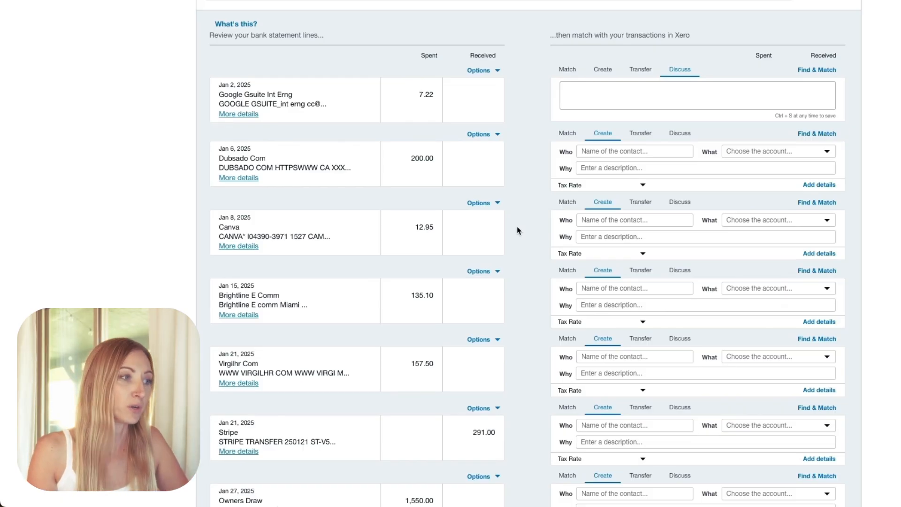
- Add Brightline E Comm as a new contact for the Jan 15 Brightline statement line
{"action": "left_click", "coordinate": [612, 289]}
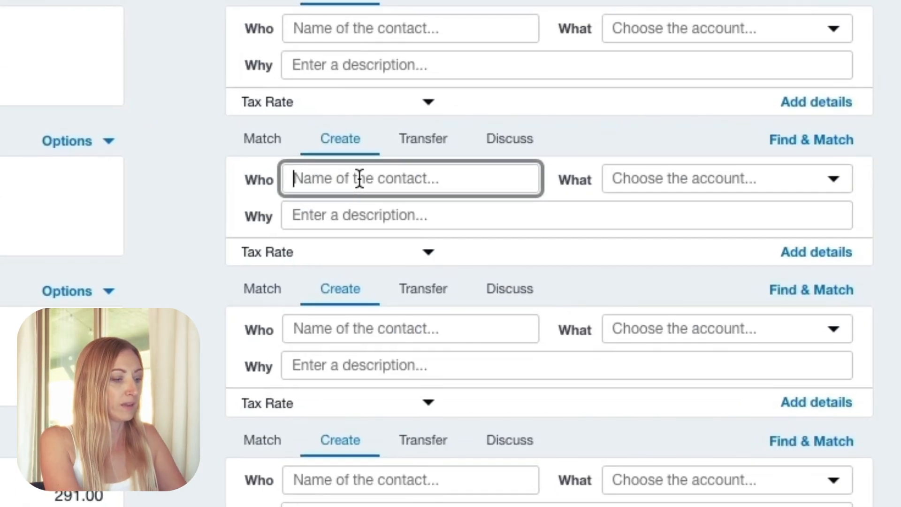
{"action": "type", "text": "Bright"}
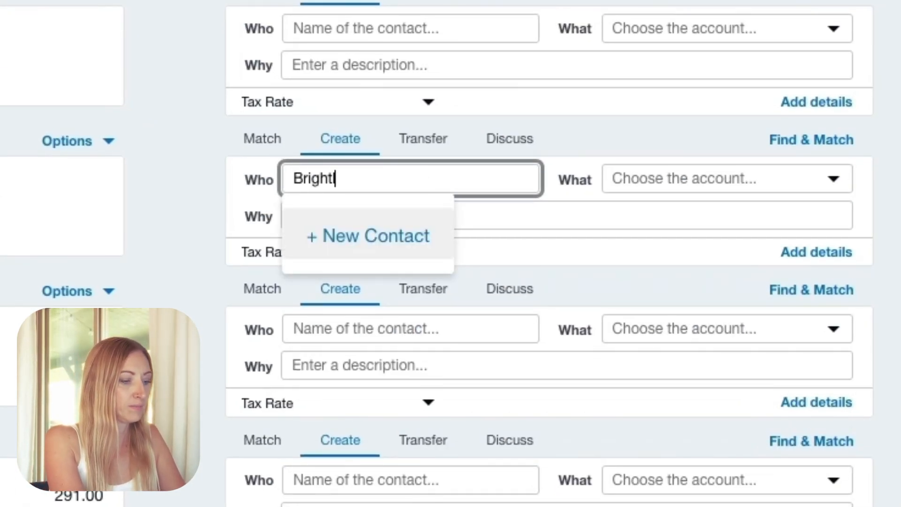
{"action": "type", "text": "line E Comm"}
{"action": "key", "text": "Tab"}
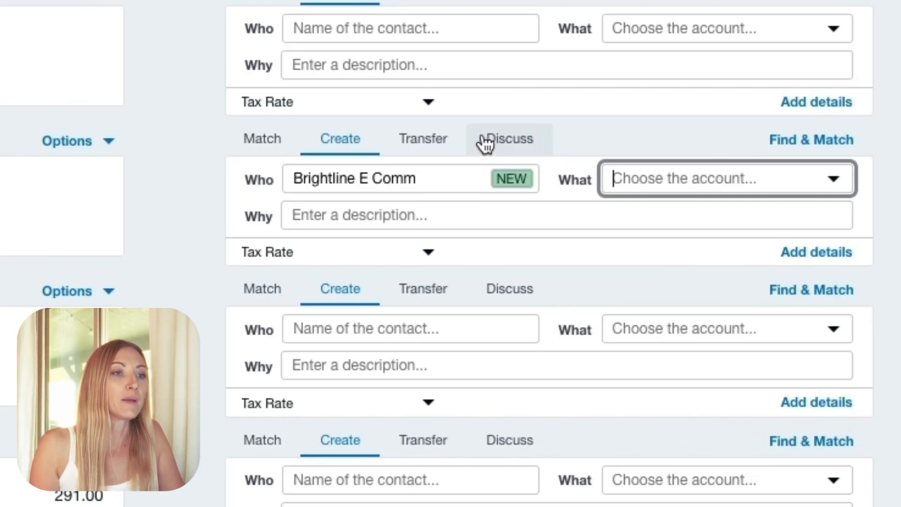
- Save the discussion note "internet" on the Jan 15 Brightline E Comm statement line
{"action": "left_click", "coordinate": [501, 147]}
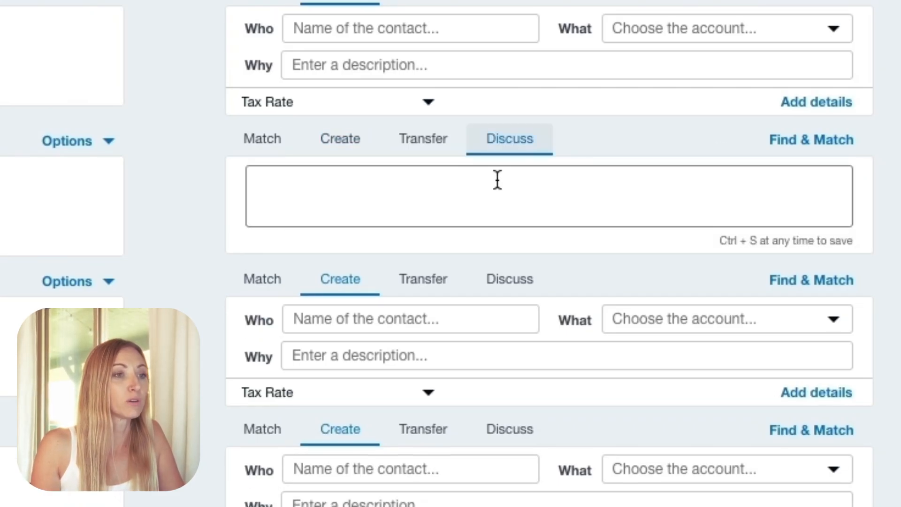
{"action": "type", "text": "internet"}
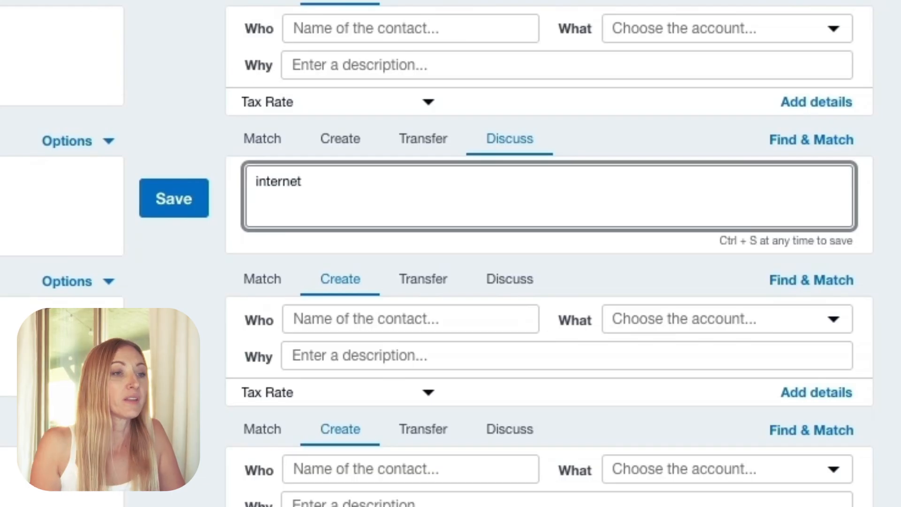
{"action": "left_click", "coordinate": [183, 201]}
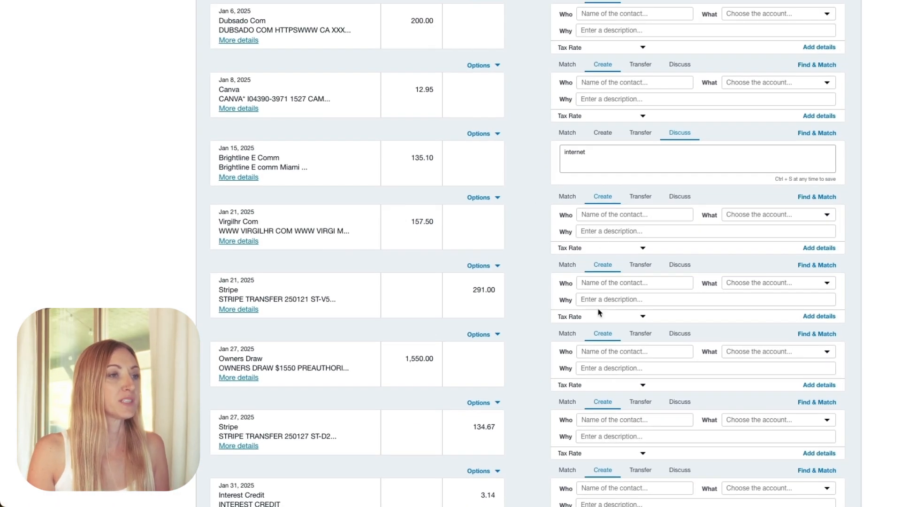
- Copy the payee name Virgilhr Com from the Jan 21 statement line, look it up on Google, and return to Xero
{"action": "scroll", "coordinate": [519, 290], "scroll_direction": "down", "scroll_amount": 1}
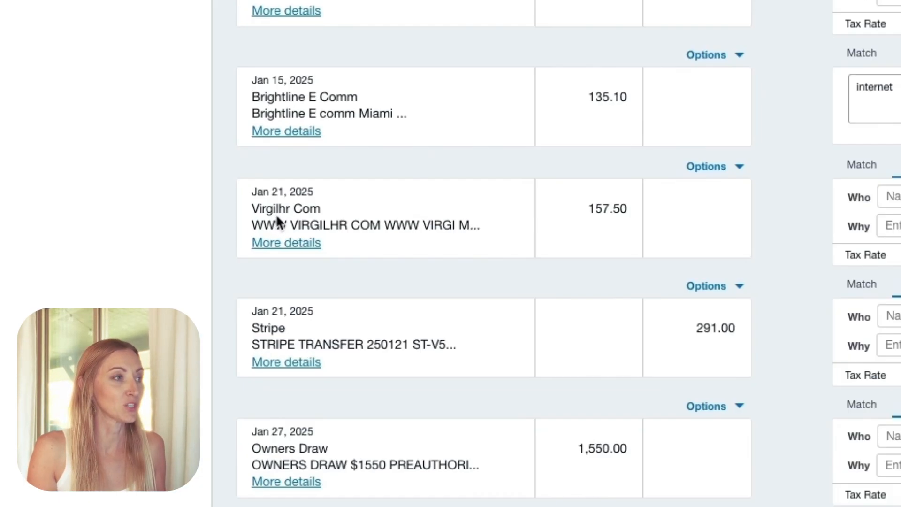
{"action": "triple_click", "coordinate": [223, 214]}
{"action": "key", "text": "super+c"}
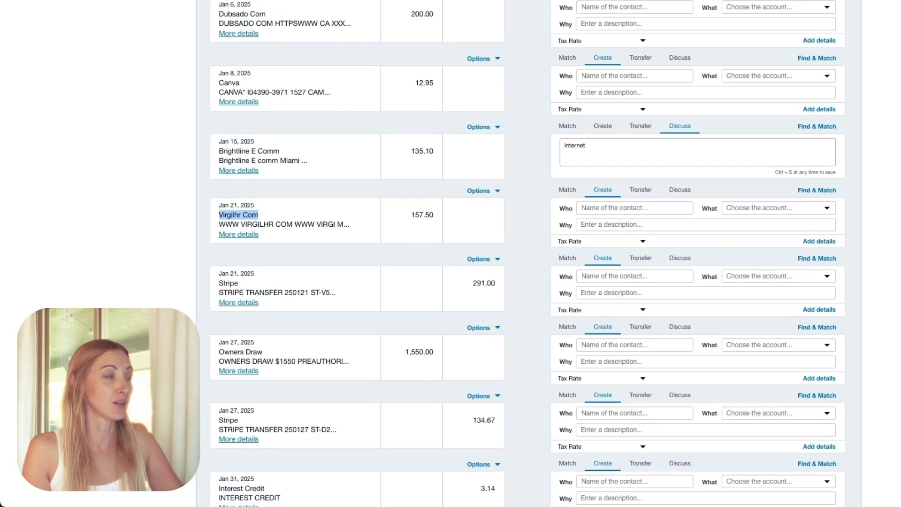
{"action": "key", "text": "super+t"}
{"action": "left_click", "coordinate": [453, 150]}
{"action": "key", "text": "super+v"}
{"action": "key", "text": "Return"}
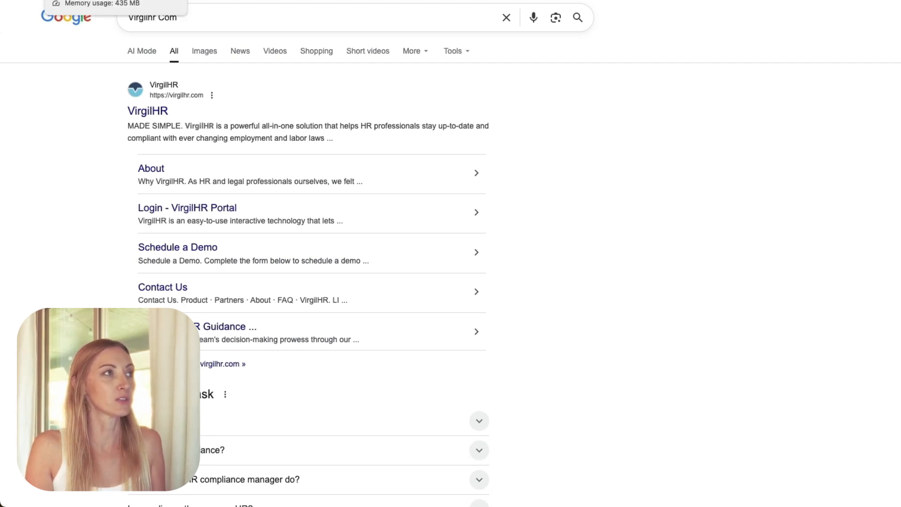
{"action": "left_click", "coordinate": [94, 1]}
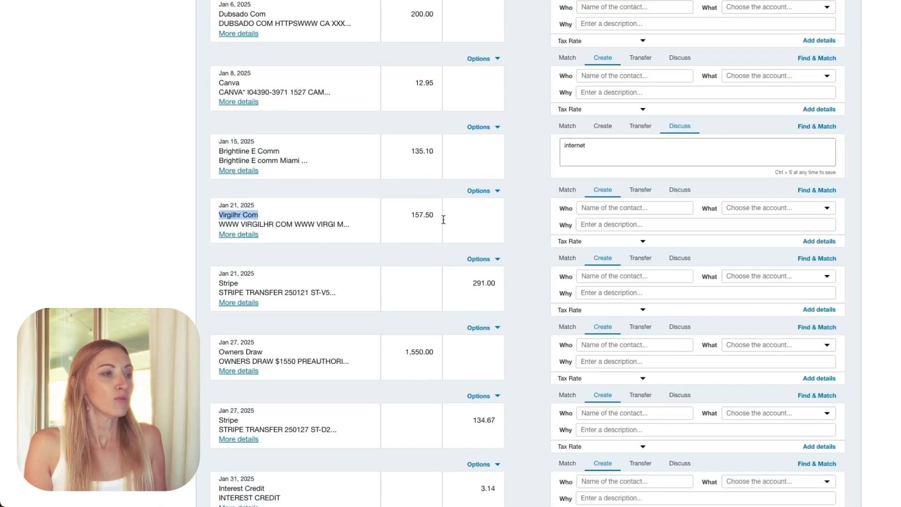
- Add Virgilhr Com as the new contact on its Jan 21 line, assign 6155 - Dues & Subscriptions, and reconcile it
{"action": "left_click", "coordinate": [607, 213]}
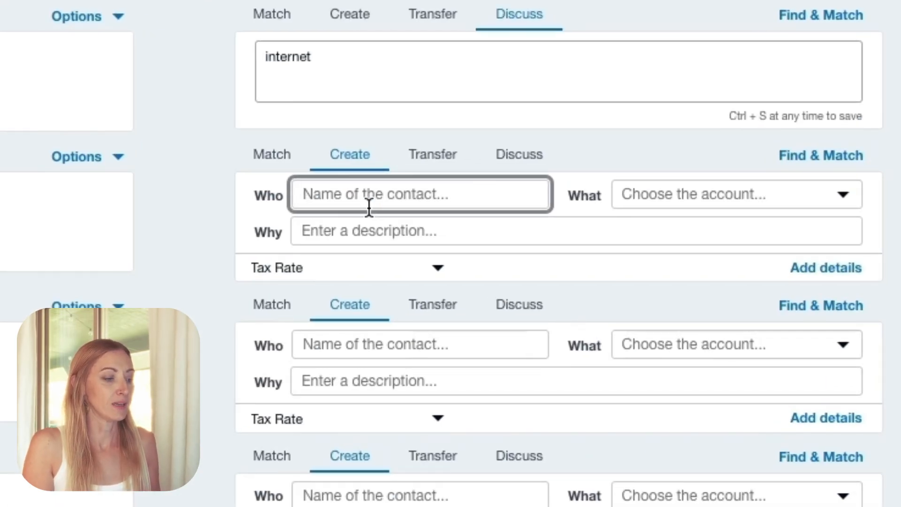
{"action": "key", "text": "ctrl+v"}
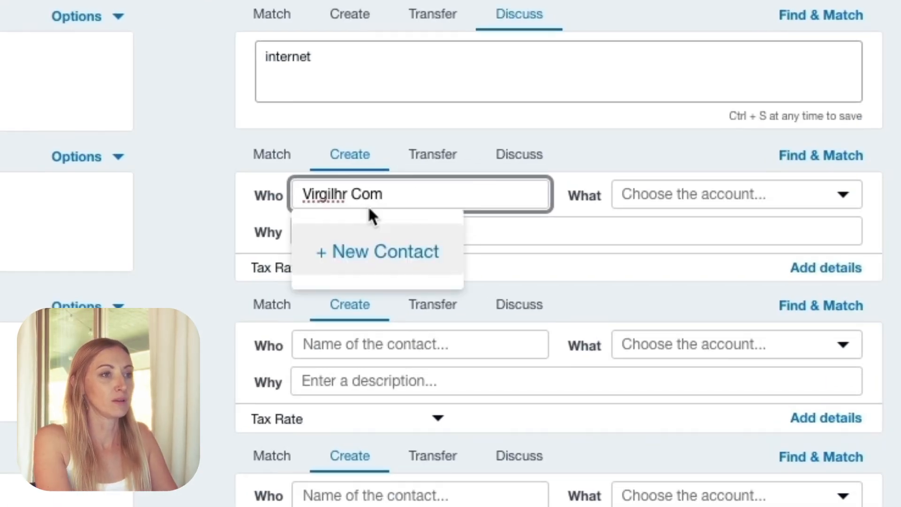
{"action": "left_click", "coordinate": [373, 245]}
{"action": "left_click", "coordinate": [625, 193]}
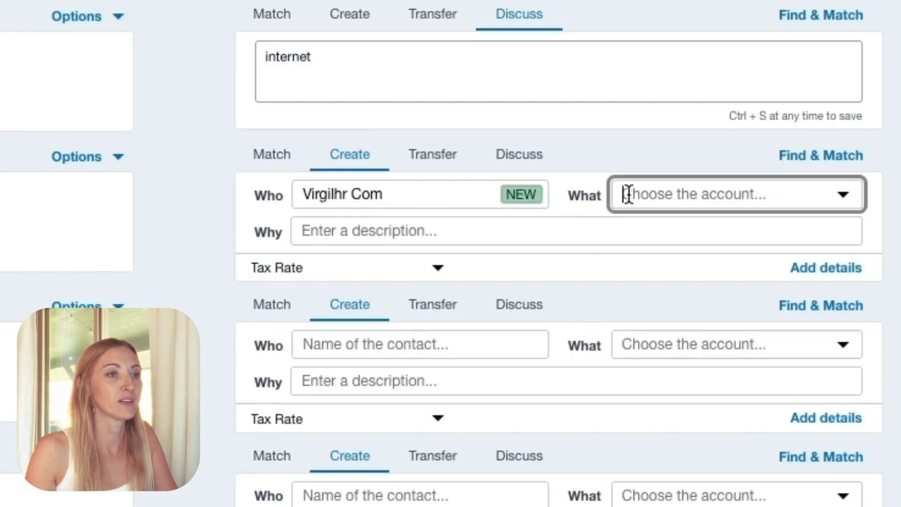
{"action": "type", "text": "due"}
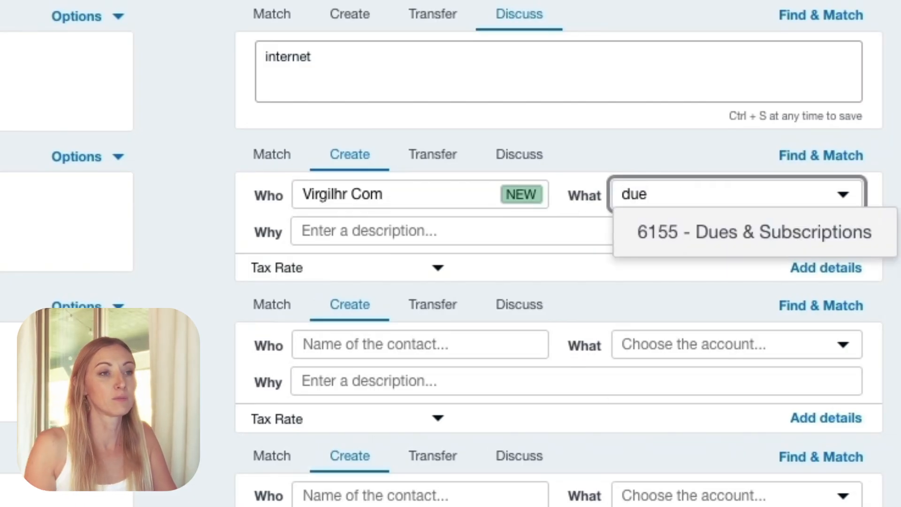
{"action": "left_click", "coordinate": [730, 235]}
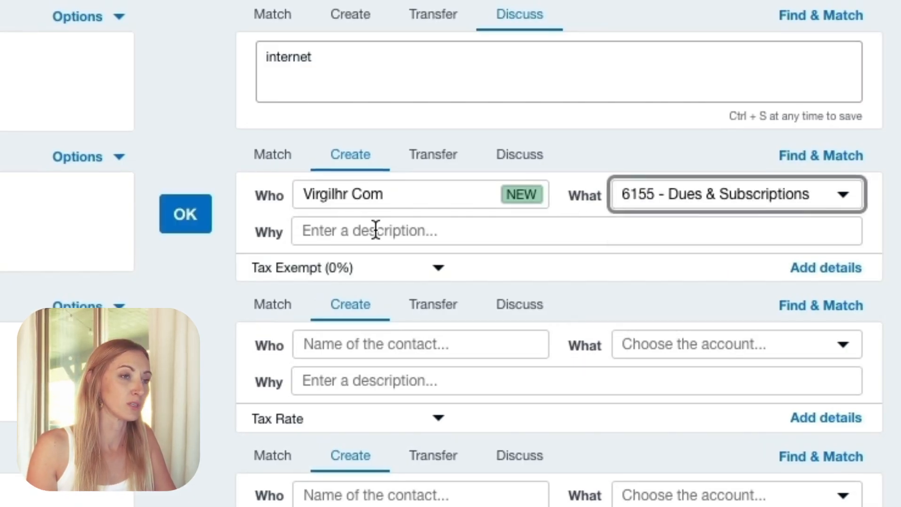
{"action": "left_click", "coordinate": [184, 214]}
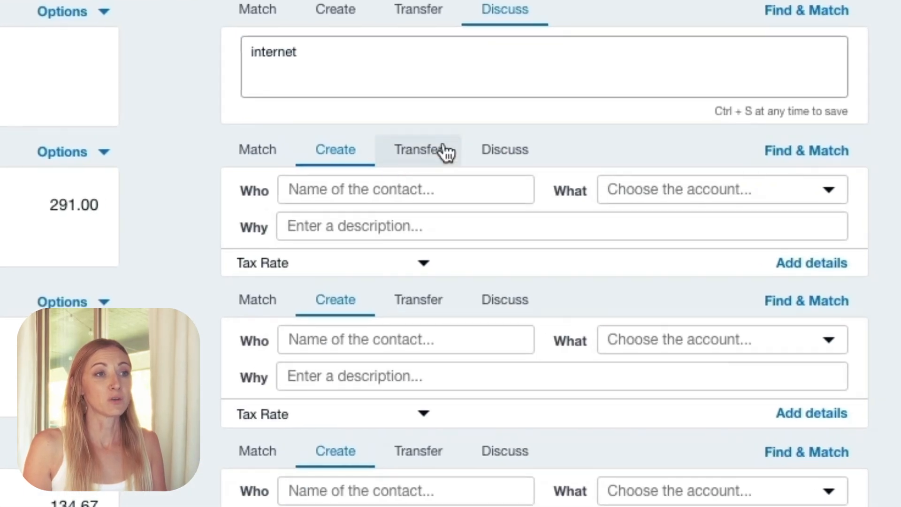
- Save the discussion note "connect stripe" on the Jan 21 Stripe transfer line
{"action": "left_click", "coordinate": [640, 190]}
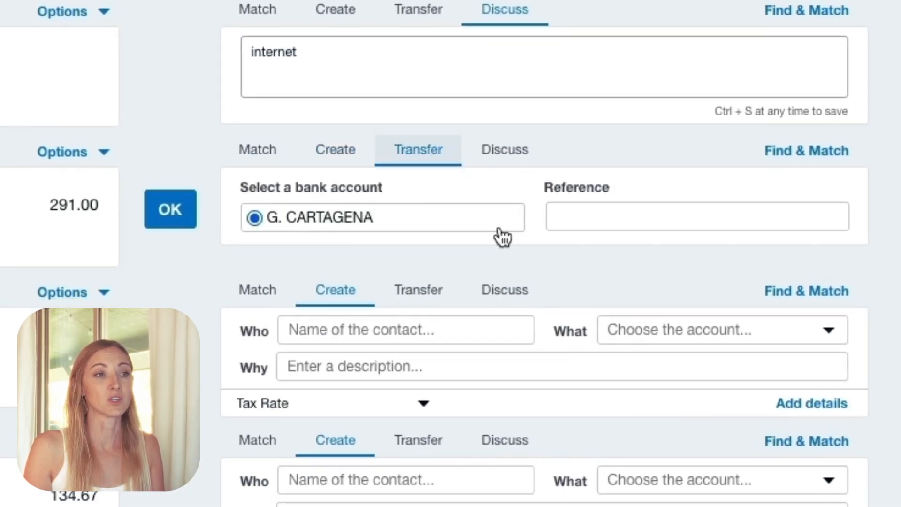
{"action": "left_click", "coordinate": [523, 157]}
{"action": "left_click", "coordinate": [493, 205]}
{"action": "type", "text": "connect stre"}
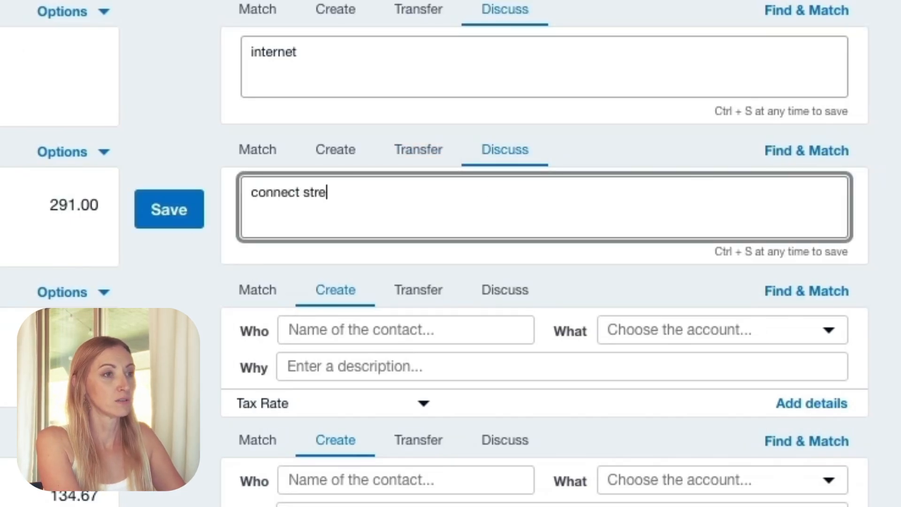
{"action": "key", "text": "BackSpace"}
{"action": "type", "text": "ipe"}
{"action": "left_click", "coordinate": [185, 217]}
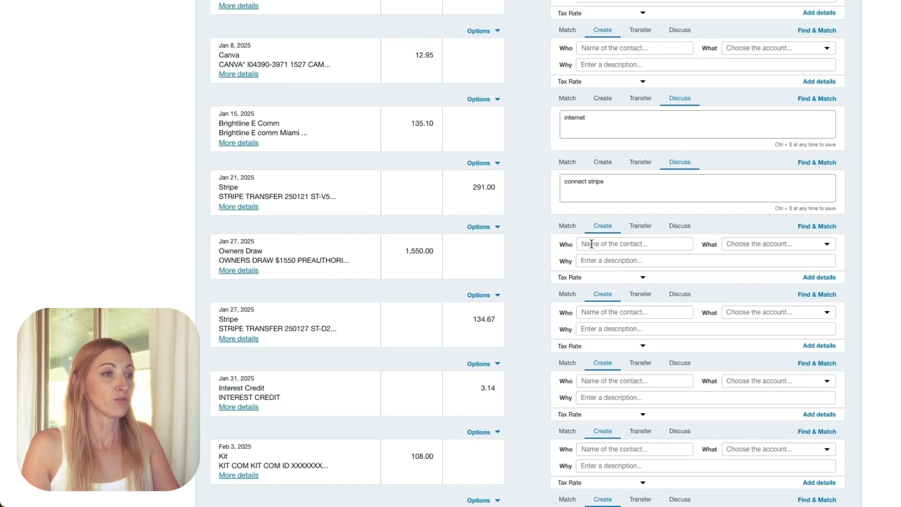
- Assign the Owner's Capital: Owner's Draw account to the Jan 27 Owners Draw statement line
{"action": "left_click", "coordinate": [672, 244]}
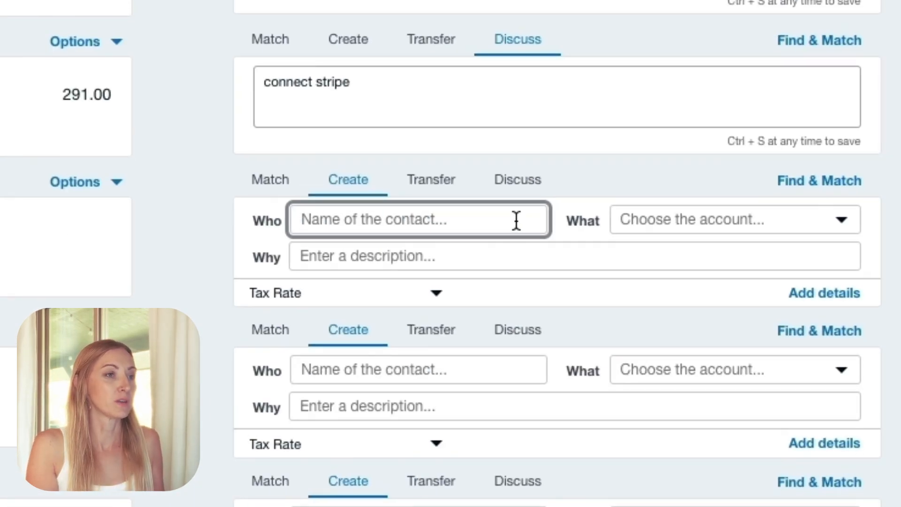
{"action": "left_click", "coordinate": [680, 219]}
{"action": "type", "text": "draw"}
{"action": "left_click", "coordinate": [719, 280]}
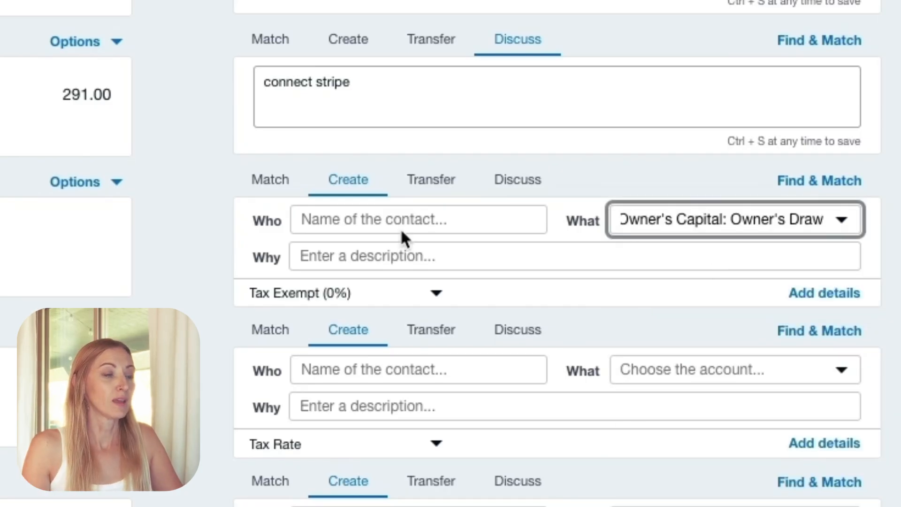
{"action": "left_click", "coordinate": [340, 256]}
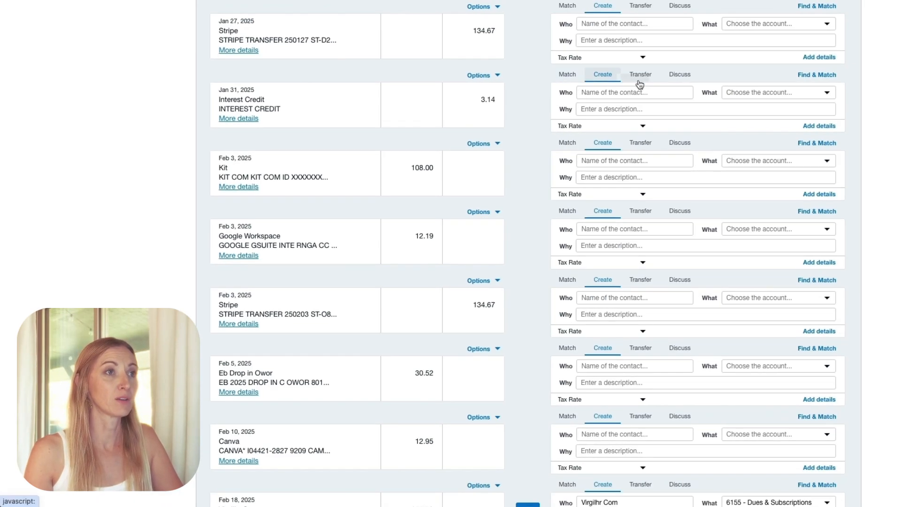
- Add Grasshopper as the new contact on the Jan 31 Interest Credit line and assign the account 4715 - Other Income
{"action": "left_click", "coordinate": [638, 89]}
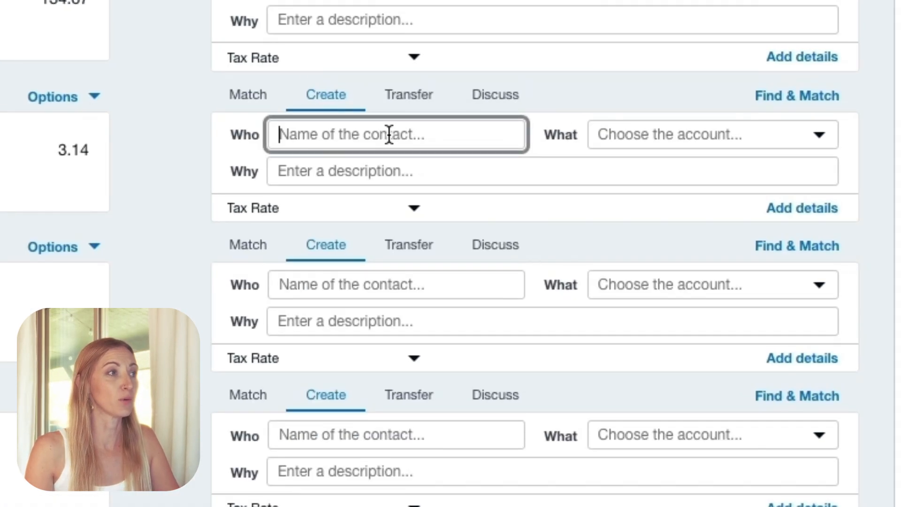
{"action": "type", "text": "Grasshopper"}
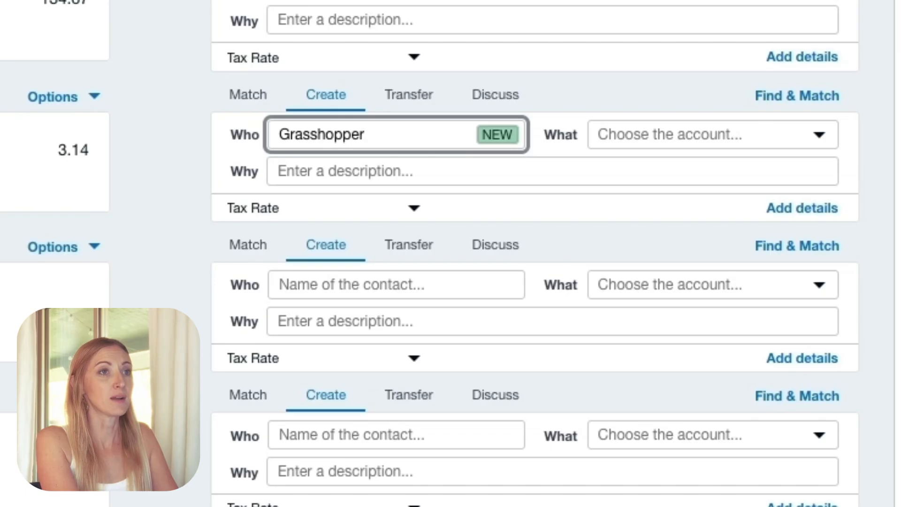
{"action": "key", "text": "Tab"}
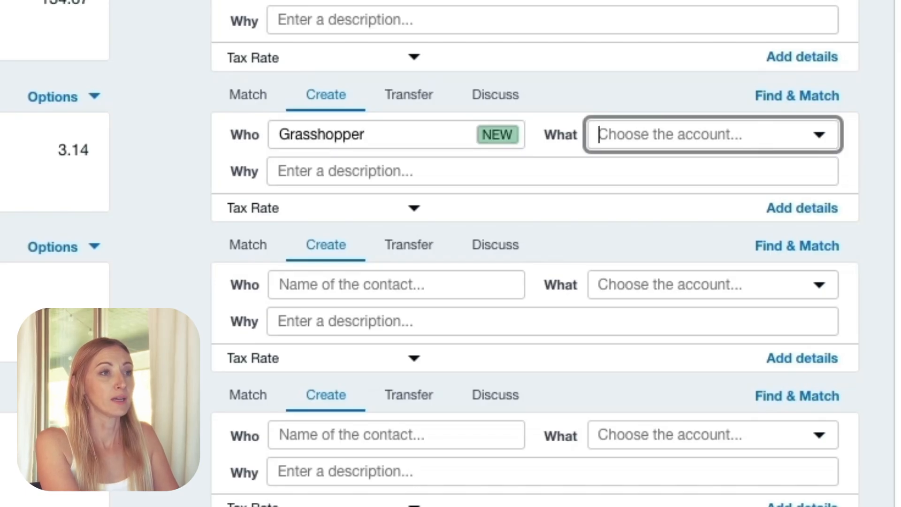
{"action": "type", "text": "inter"}
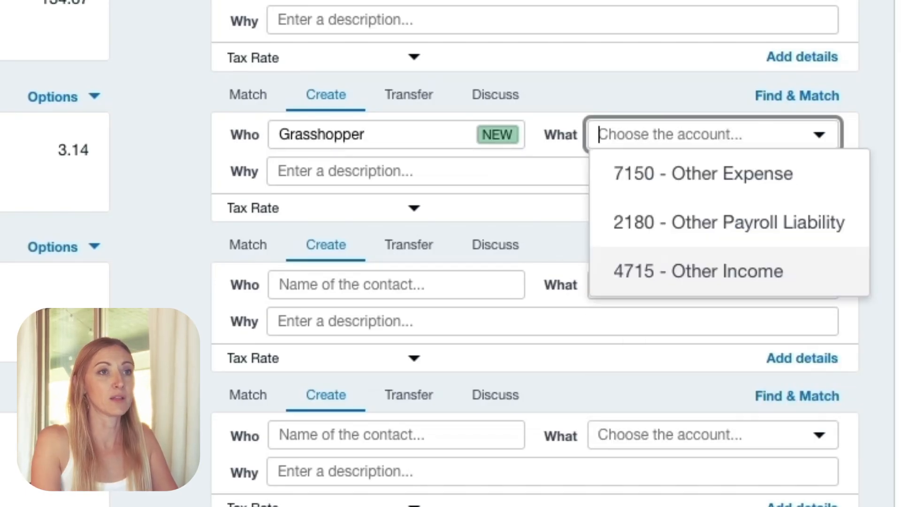
{"action": "left_click", "coordinate": [718, 271]}
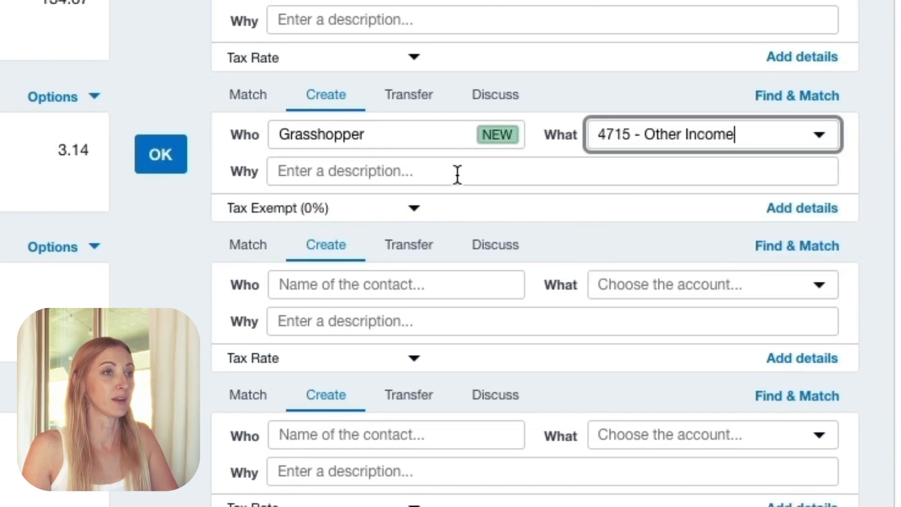
- Enter the description "Interest" for the Jan 31 Interest Credit line and reconcile it
{"action": "left_click", "coordinate": [659, 175]}
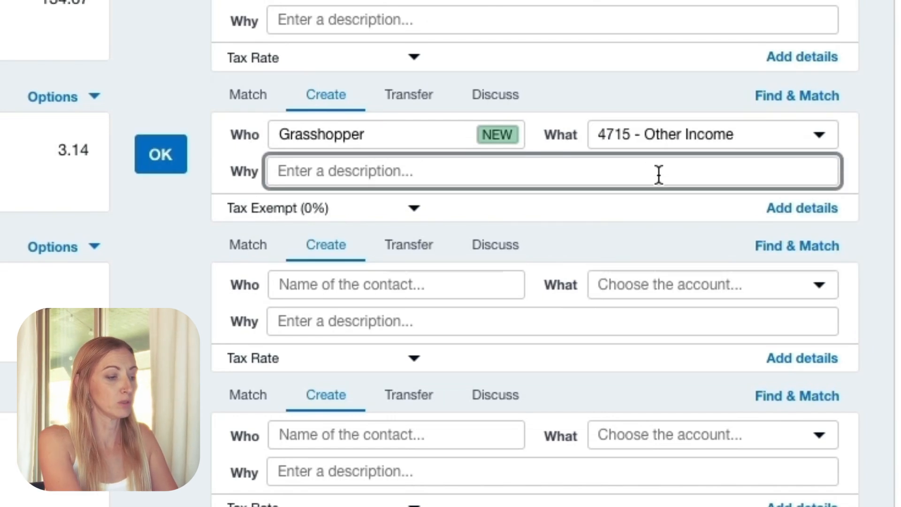
{"action": "type", "text": "Interest"}
{"action": "scroll", "coordinate": [432, 175], "scroll_direction": "down", "scroll_amount": 1}
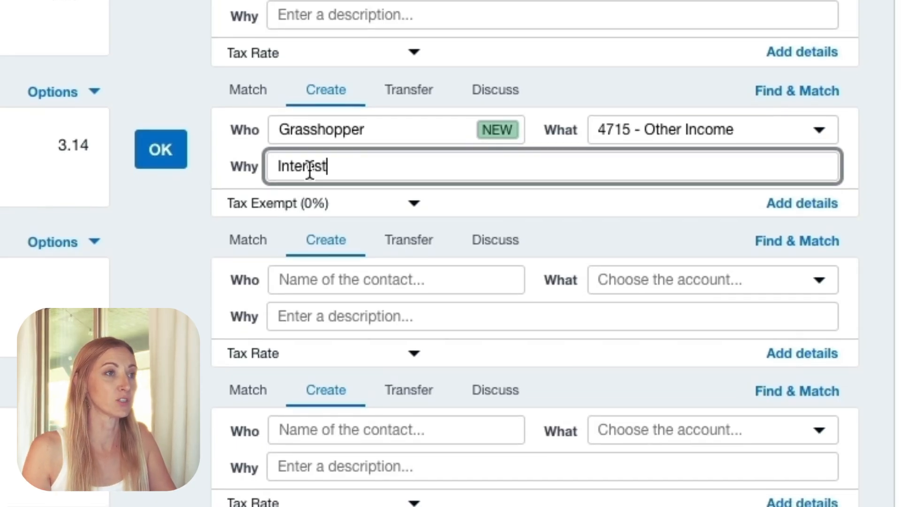
{"action": "left_click", "coordinate": [183, 162]}
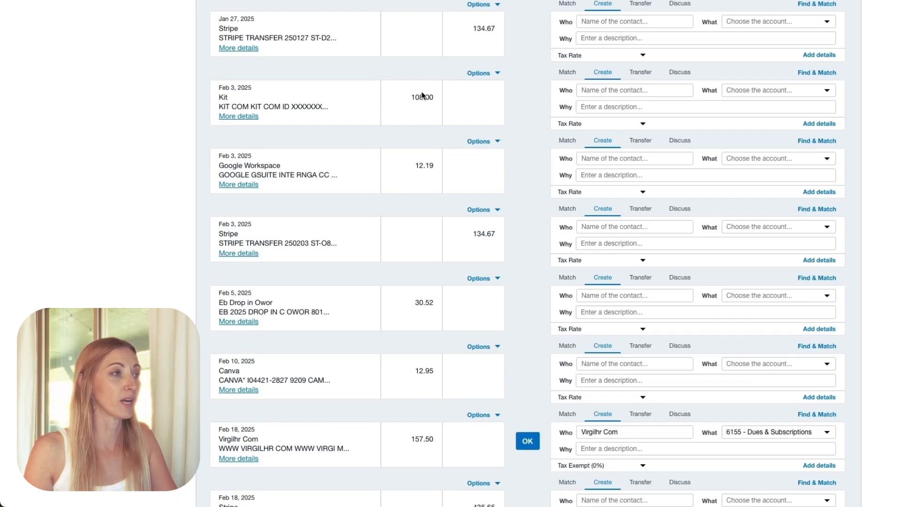
- Add Ravish Kitchen as the new contact on its Feb 21 statement line and assign the account 6200 - Meals & Entertainment
{"action": "scroll", "coordinate": [483, 286], "scroll_direction": "down", "scroll_amount": 2}
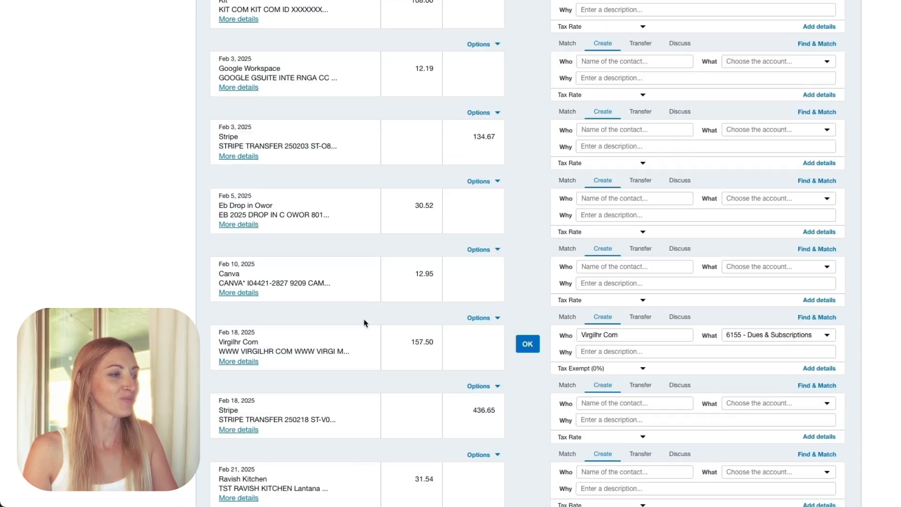
{"action": "scroll", "coordinate": [530, 344], "scroll_direction": "down", "scroll_amount": 3}
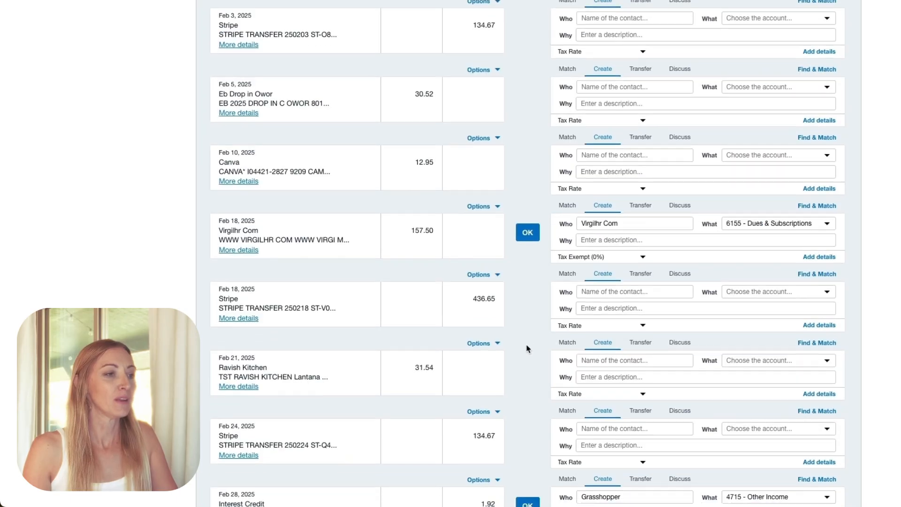
{"action": "triple_click", "coordinate": [280, 358]}
{"action": "key", "text": "ctrl+c"}
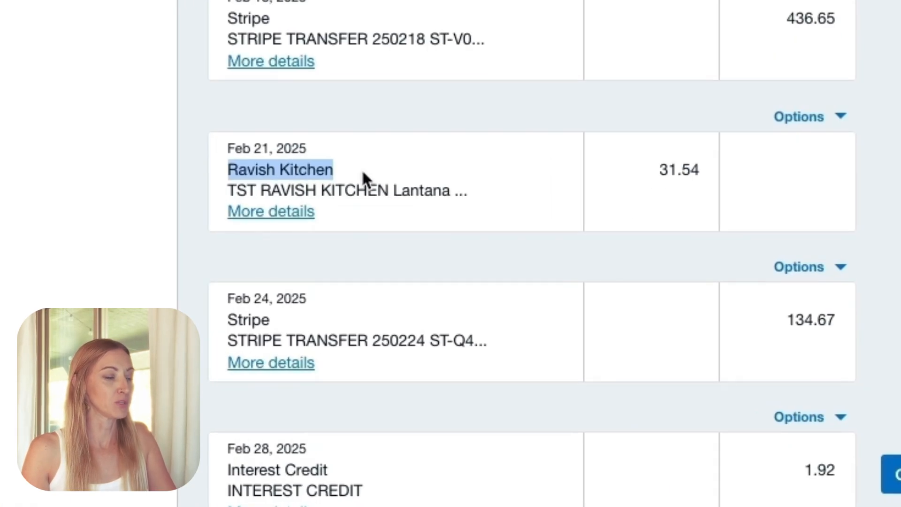
{"action": "left_click", "coordinate": [648, 346]}
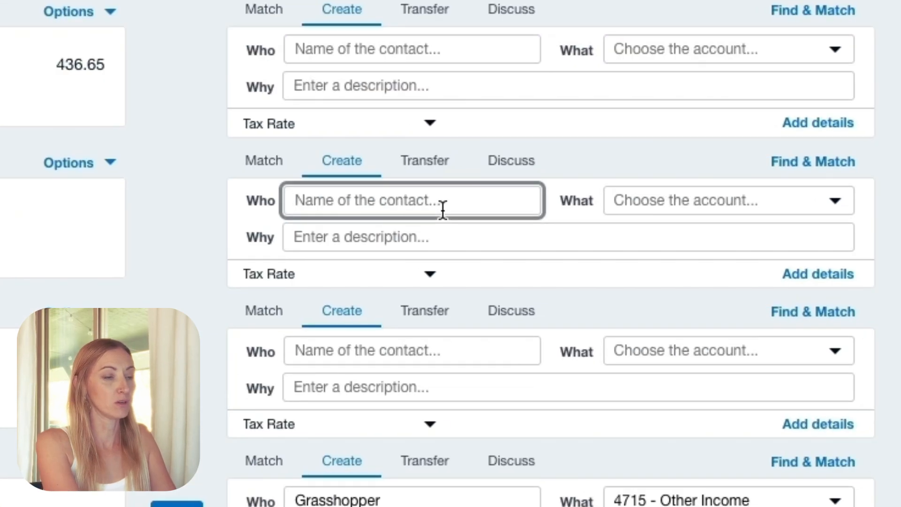
{"action": "key", "text": "ctrl+v"}
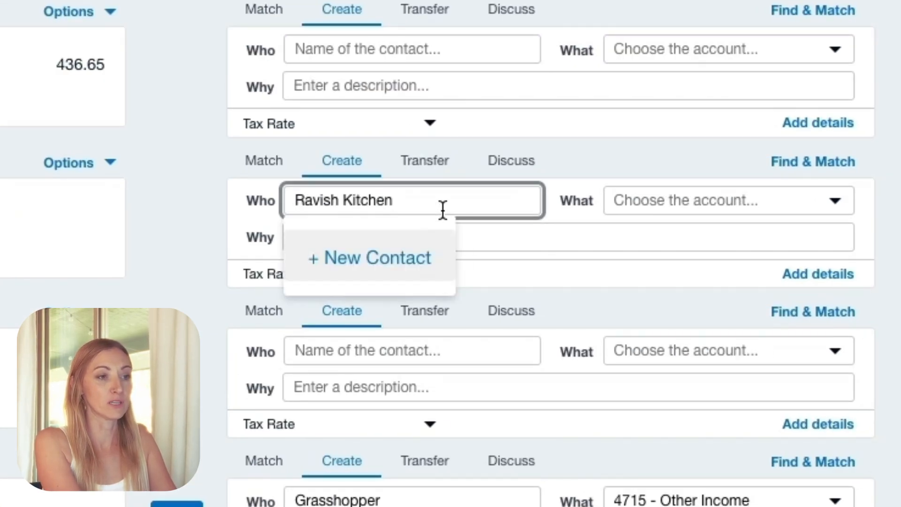
{"action": "key", "text": "Tab"}
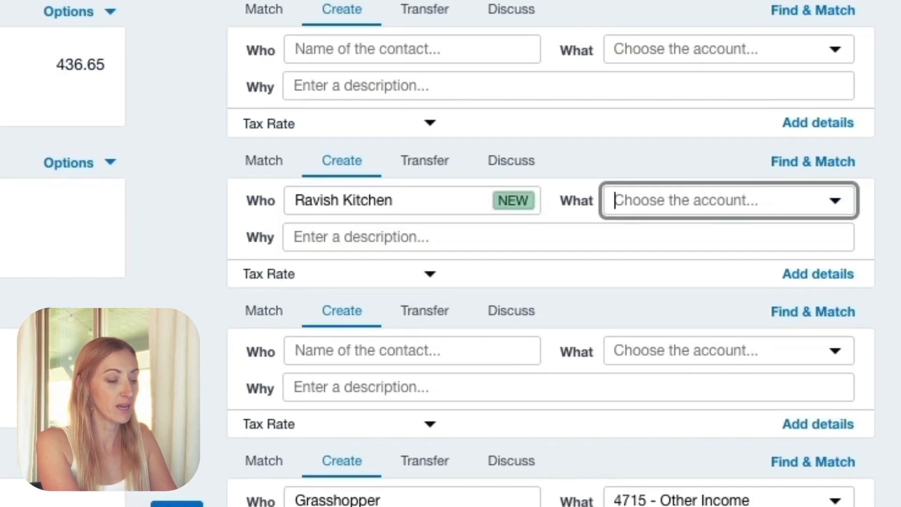
{"action": "type", "text": "meal"}
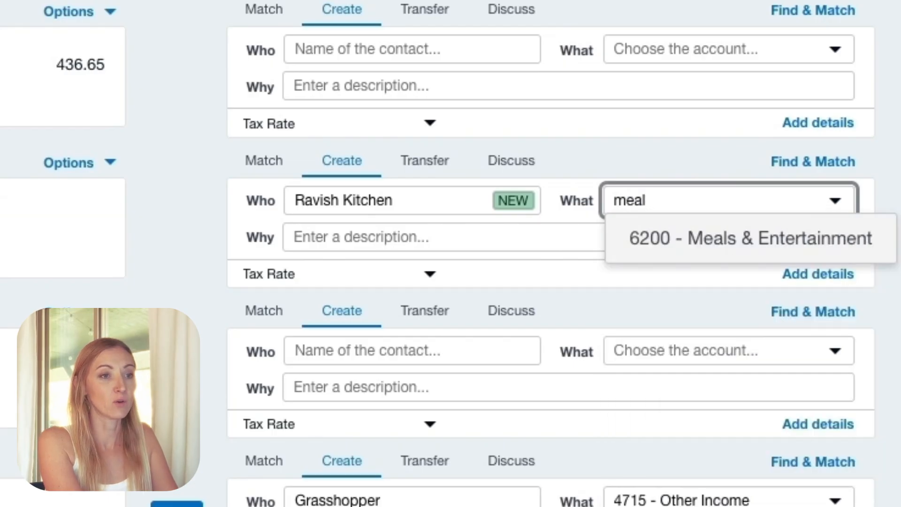
{"action": "key", "text": "Return"}
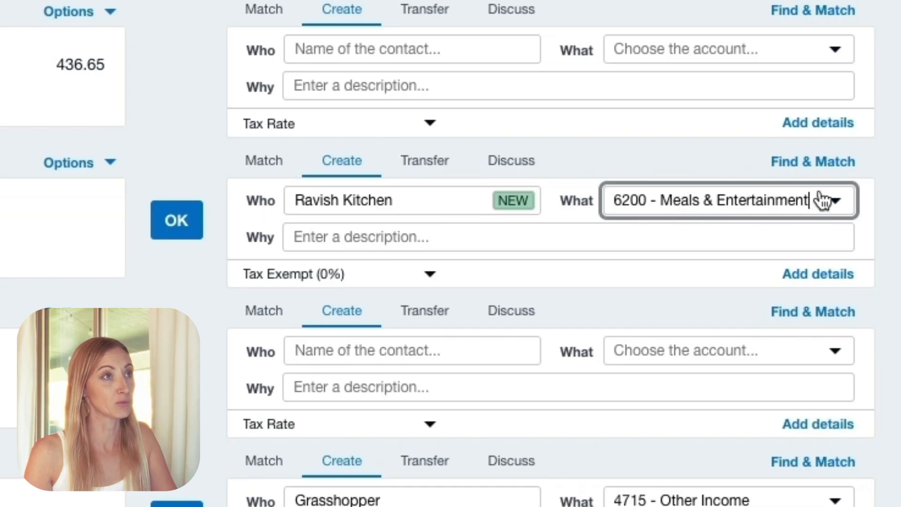
- Reconcile the Feb 21 Ravish Kitchen statement line
{"action": "left_click", "coordinate": [181, 224]}
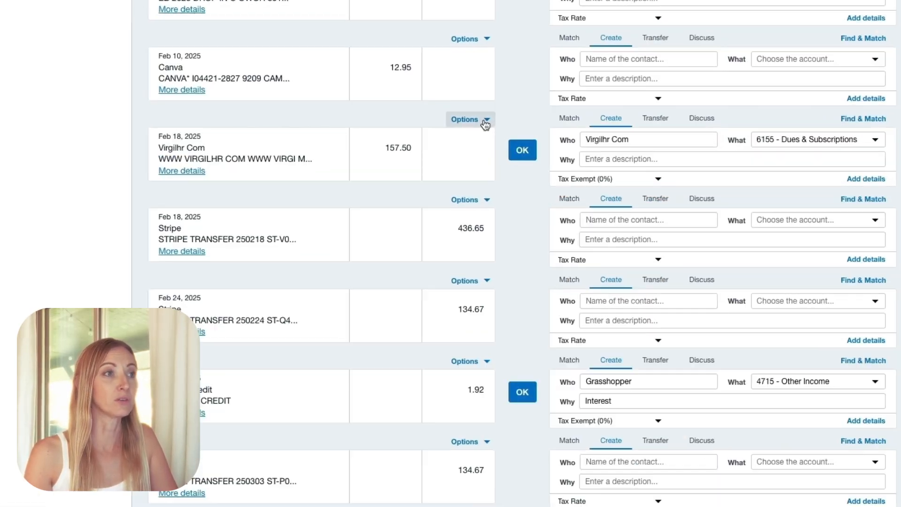
- Create a bank rule from the Feb 18 Virgilhr Com statement line and have it apply when any conditions match
{"action": "left_click", "coordinate": [496, 116]}
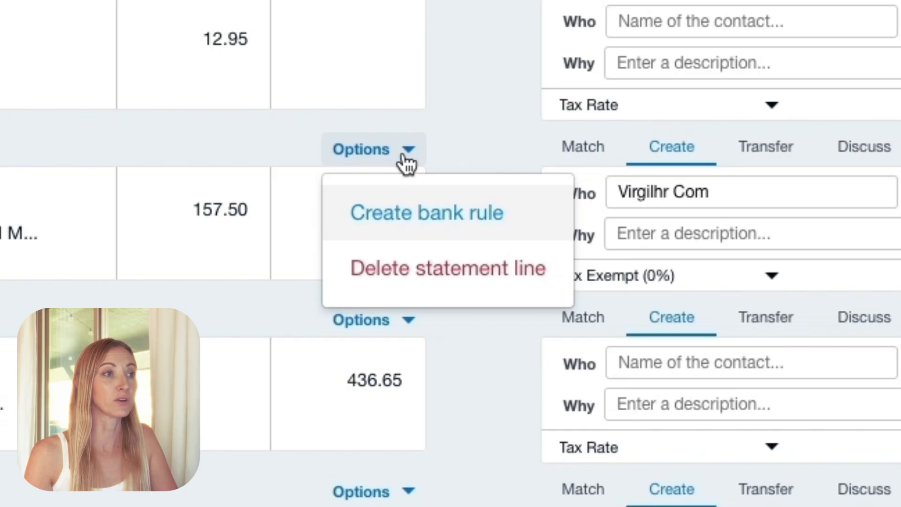
{"action": "left_click", "coordinate": [417, 215]}
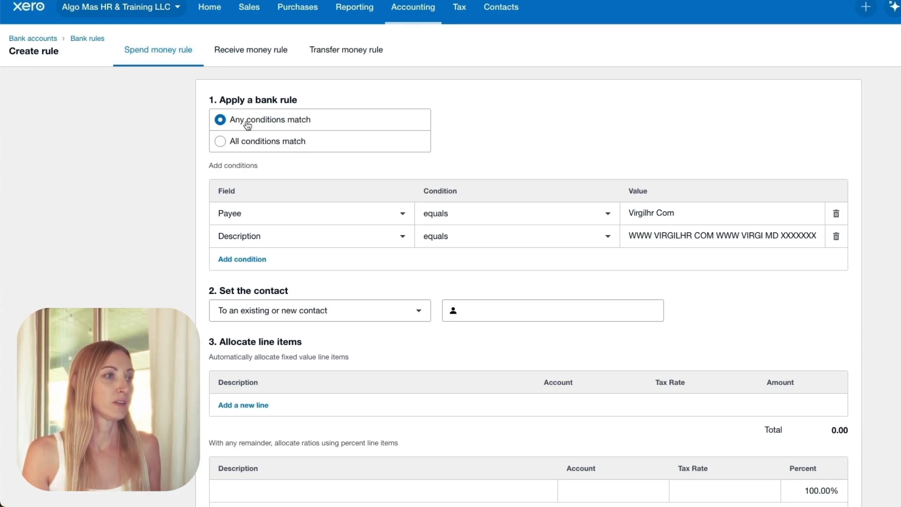
{"action": "left_click", "coordinate": [269, 147]}
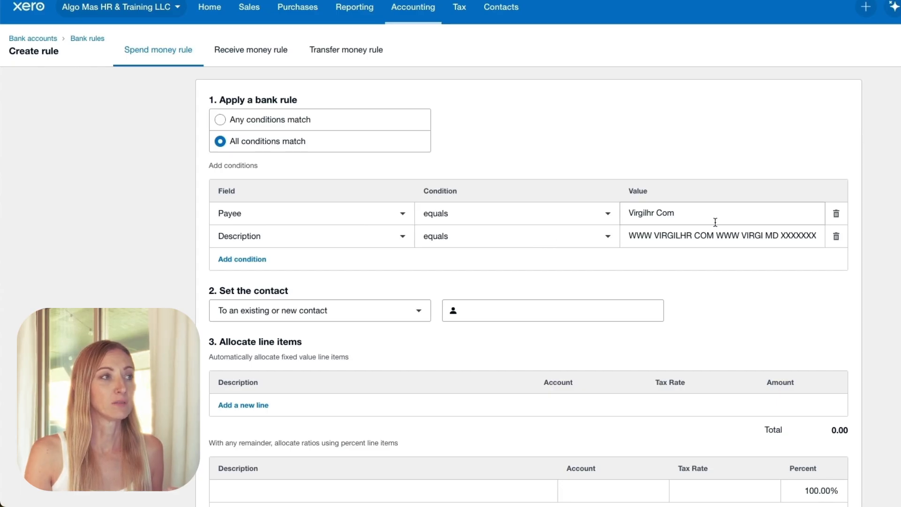
{"action": "left_click", "coordinate": [222, 121]}
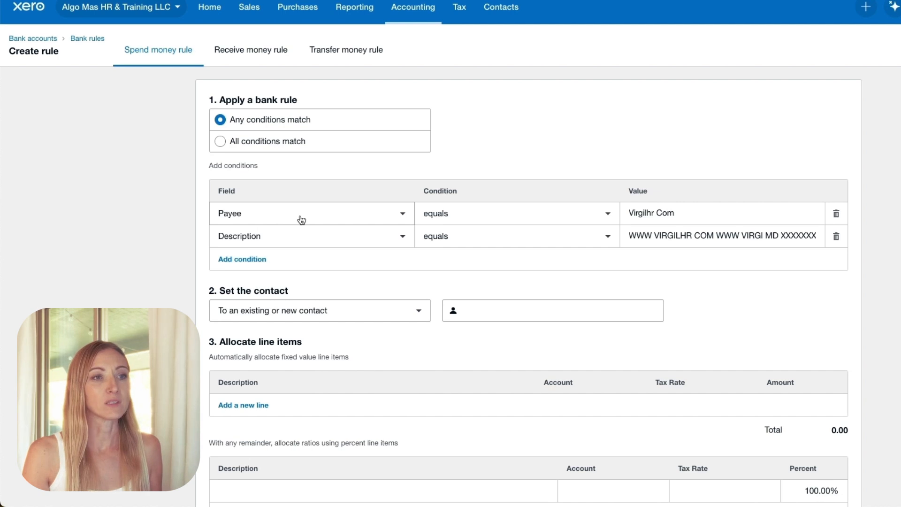
- Set the rule's contact to the existing contact Virgilhr Com
{"action": "left_click", "coordinate": [521, 315]}
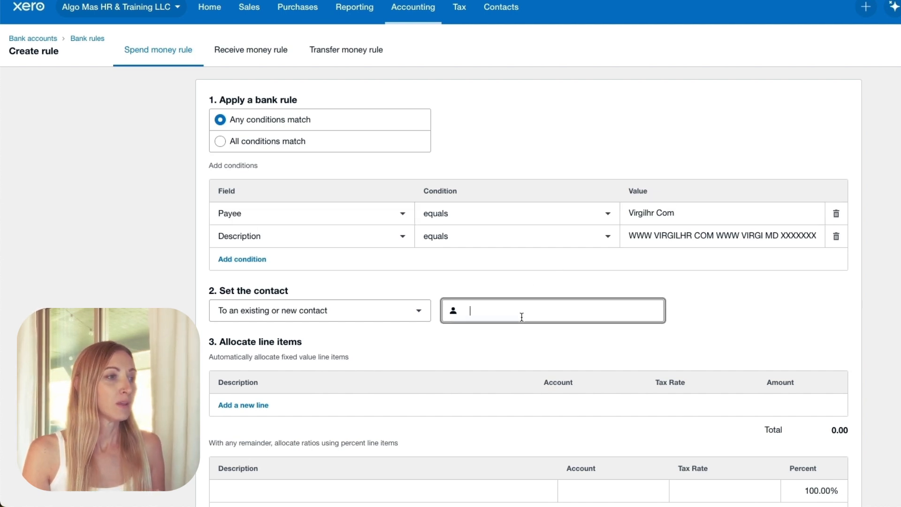
{"action": "type", "text": "Vi"}
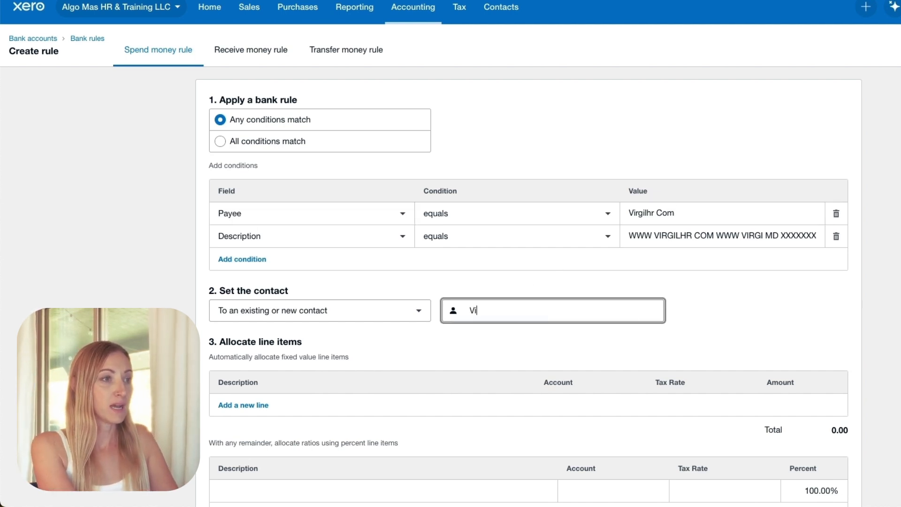
{"action": "key", "text": "Down"}
{"action": "key", "text": "Return"}
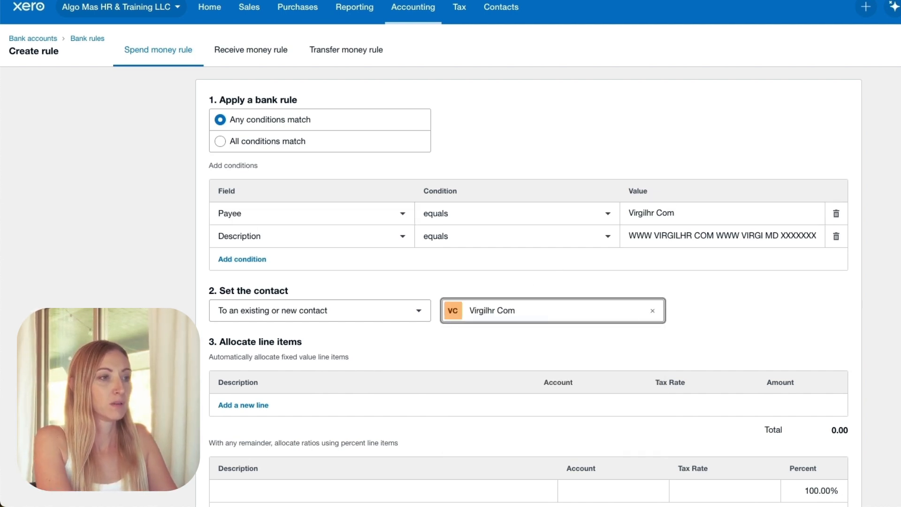
- Allocate the rule's 100% remainder line to the account 6155 - Dues & Subscriptions
{"action": "scroll", "coordinate": [523, 318], "scroll_direction": "down", "scroll_amount": 3}
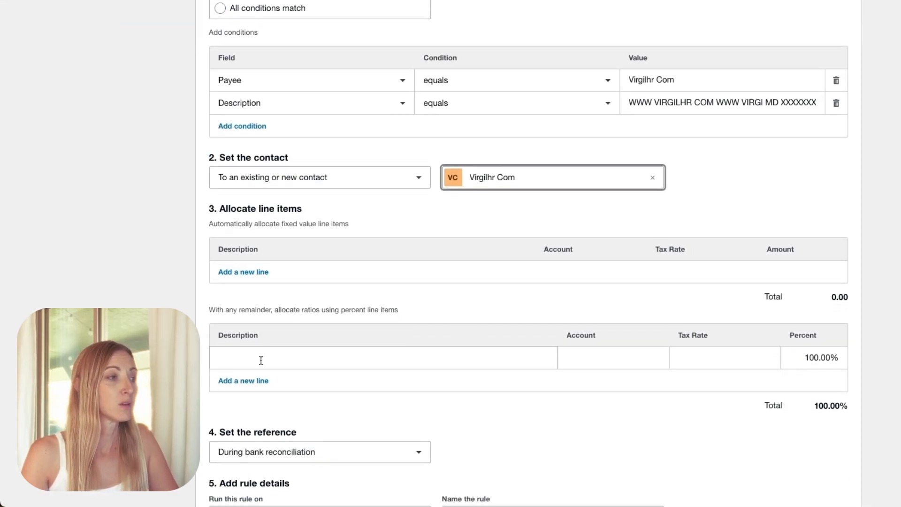
{"action": "left_click", "coordinate": [621, 360]}
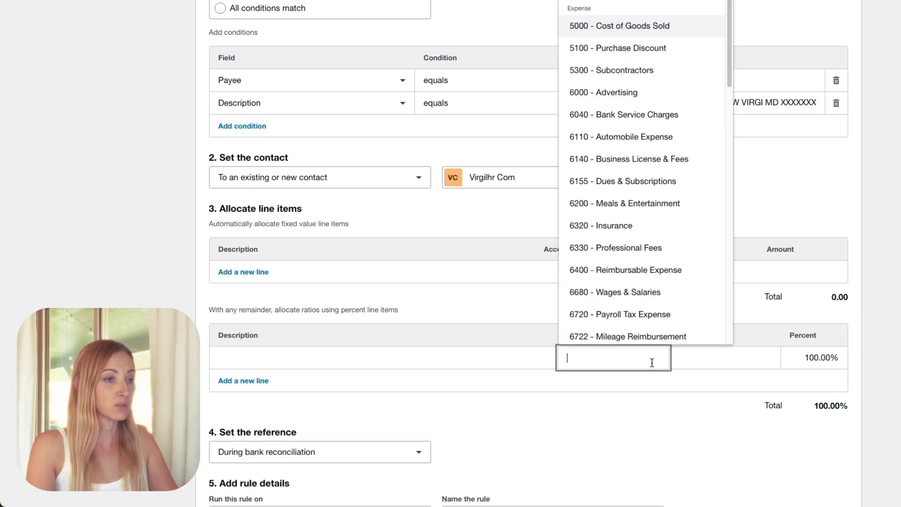
{"action": "type", "text": "due"}
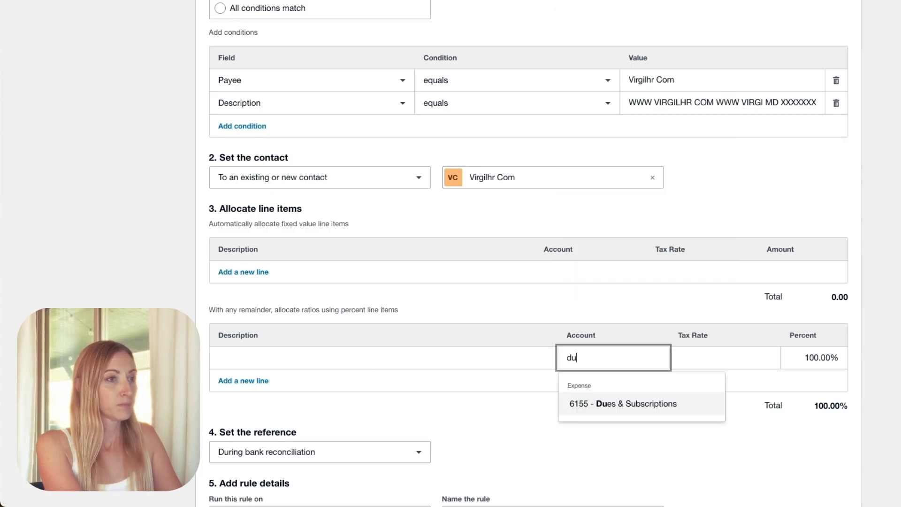
{"action": "left_click", "coordinate": [662, 413]}
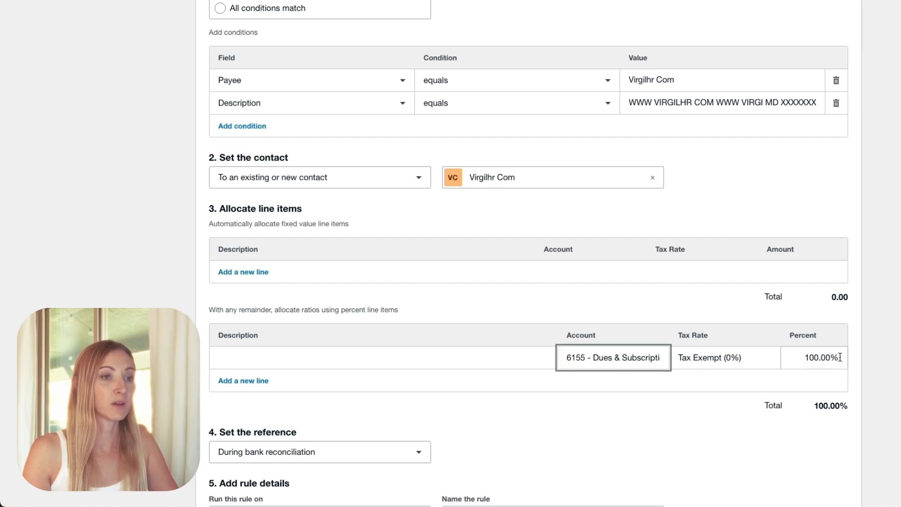
- Keep the rule's reference set during bank reconciliation and run the rule on all bank accounts
{"action": "scroll", "coordinate": [838, 363], "scroll_direction": "down", "scroll_amount": 2}
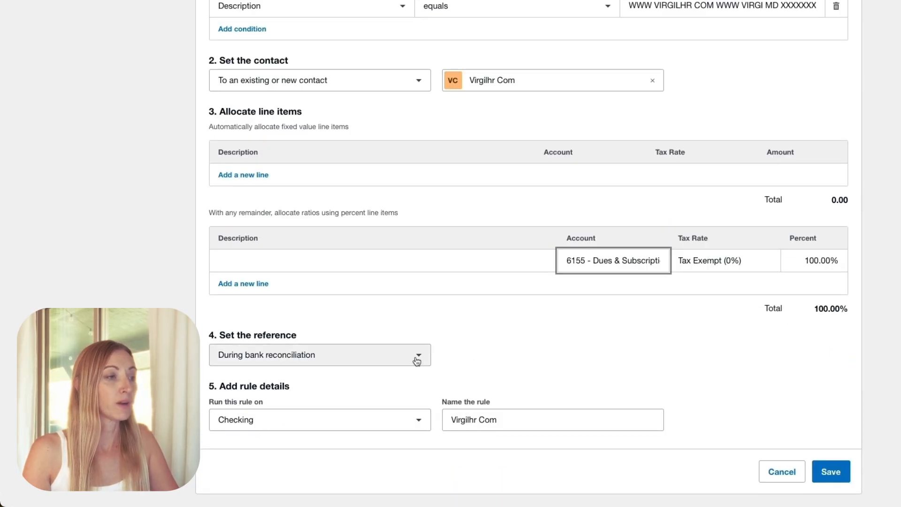
{"action": "left_click", "coordinate": [419, 358]}
{"action": "left_click", "coordinate": [419, 358]}
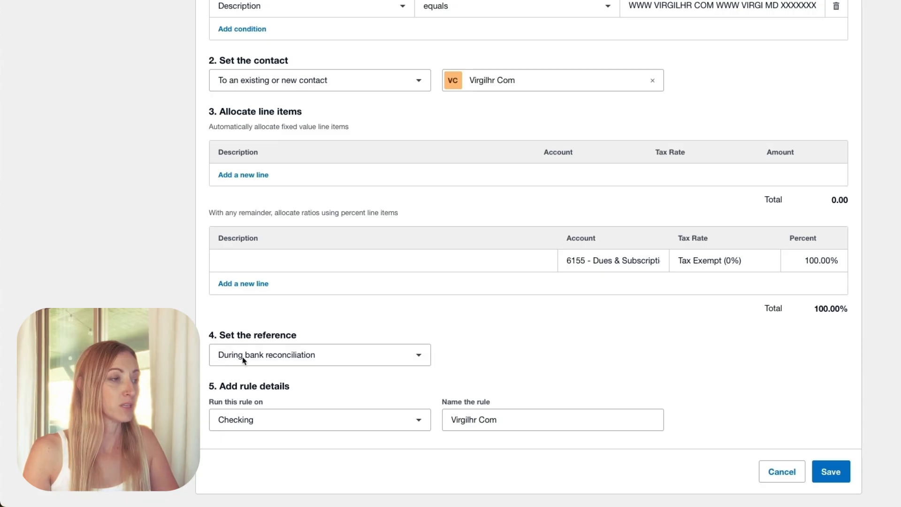
{"action": "left_click", "coordinate": [416, 423]}
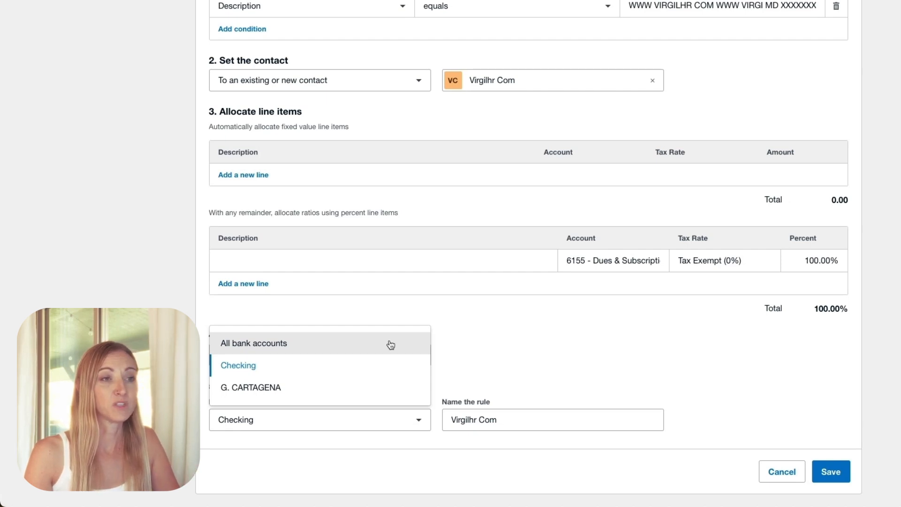
{"action": "left_click", "coordinate": [390, 345]}
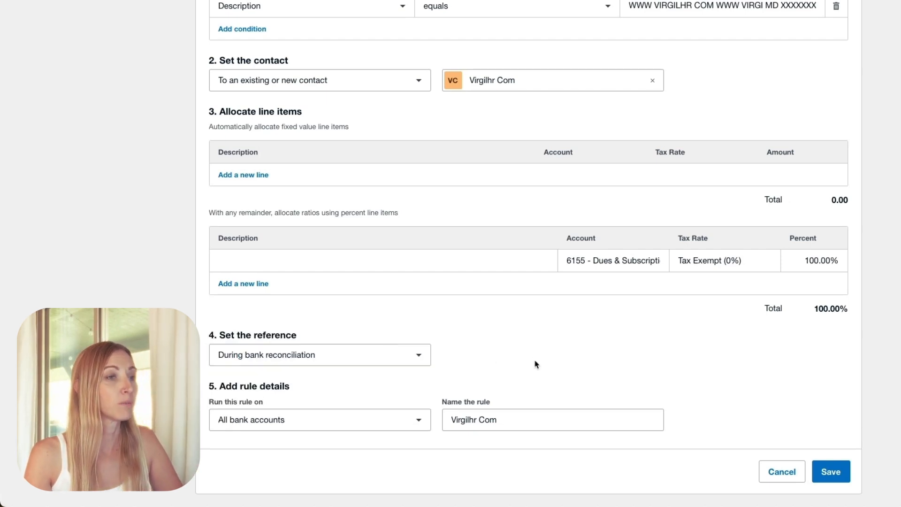
- Name the rule "Virgilhr:Dues&Subs" and save it
{"action": "triple_click", "coordinate": [533, 421]}
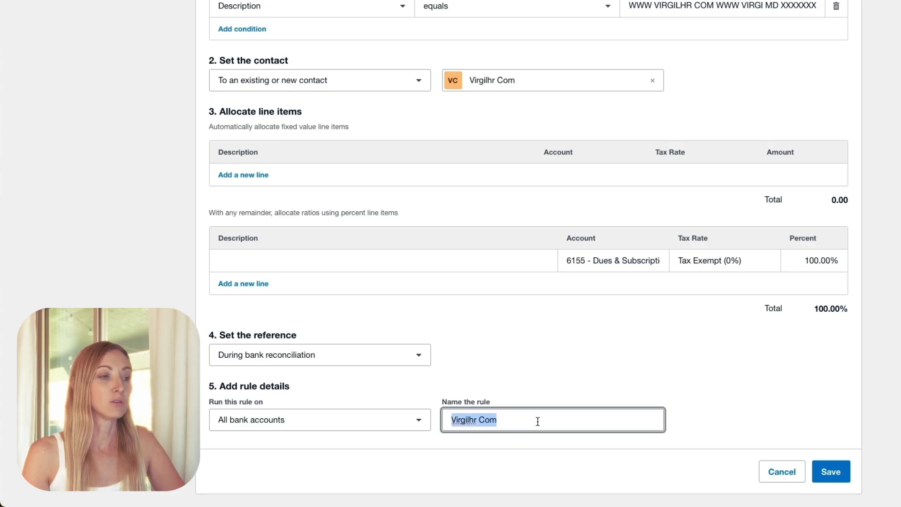
{"action": "left_click_drag", "start_coordinate": [537, 420], "coordinate": [481, 420]}
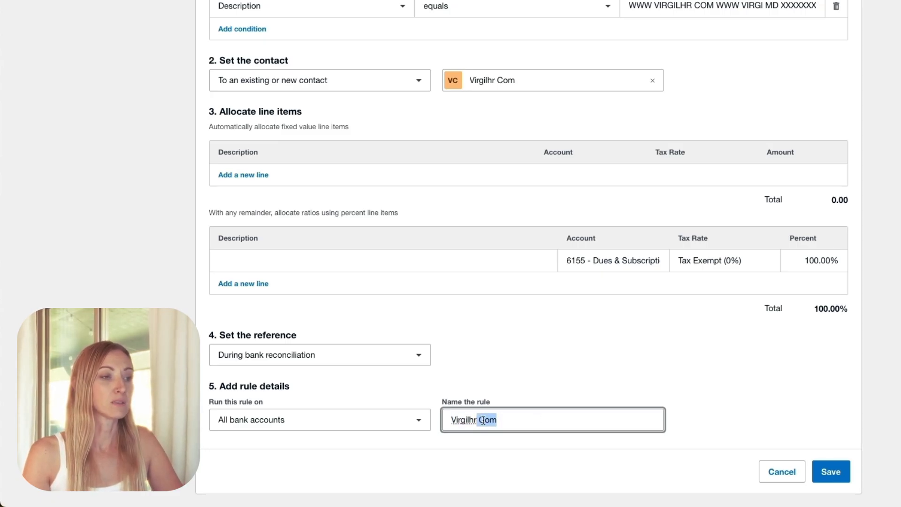
{"action": "key", "text": "BackSpace"}
{"action": "type", "text": ":Dues"}
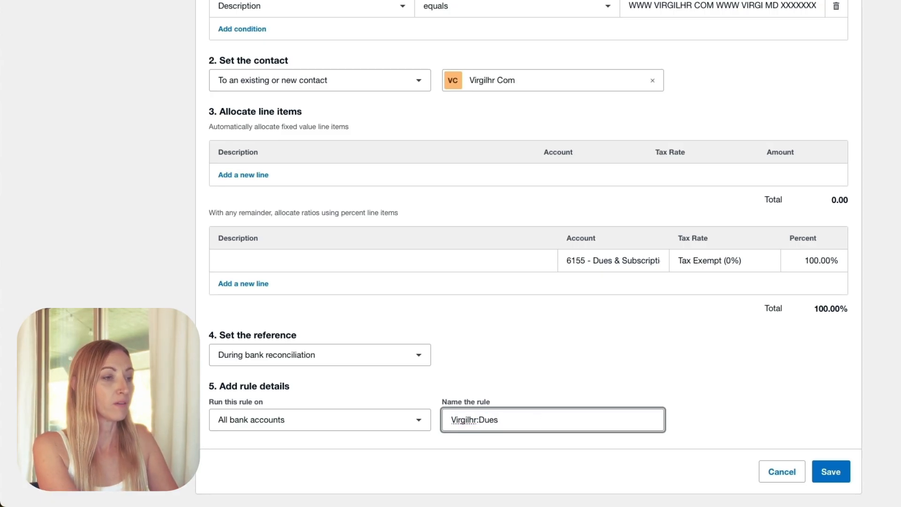
{"action": "type", "text": "&Subs"}
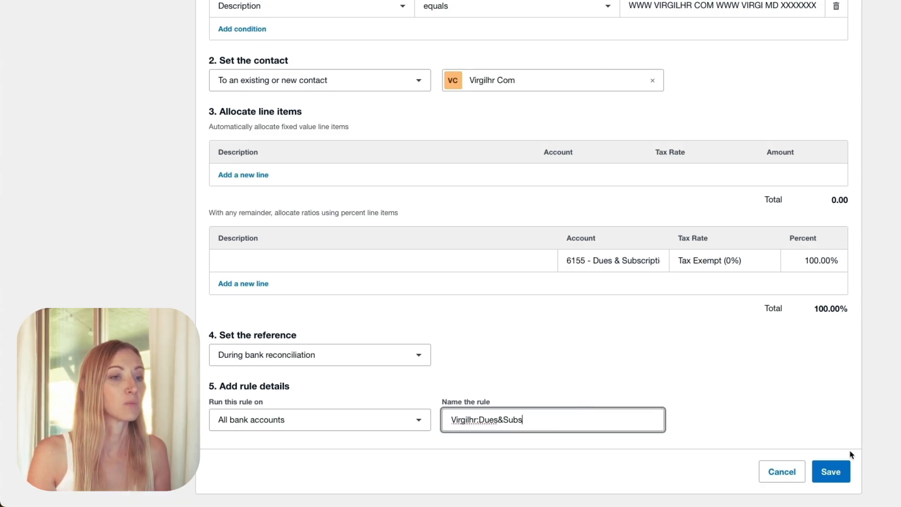
{"action": "left_click", "coordinate": [831, 471]}
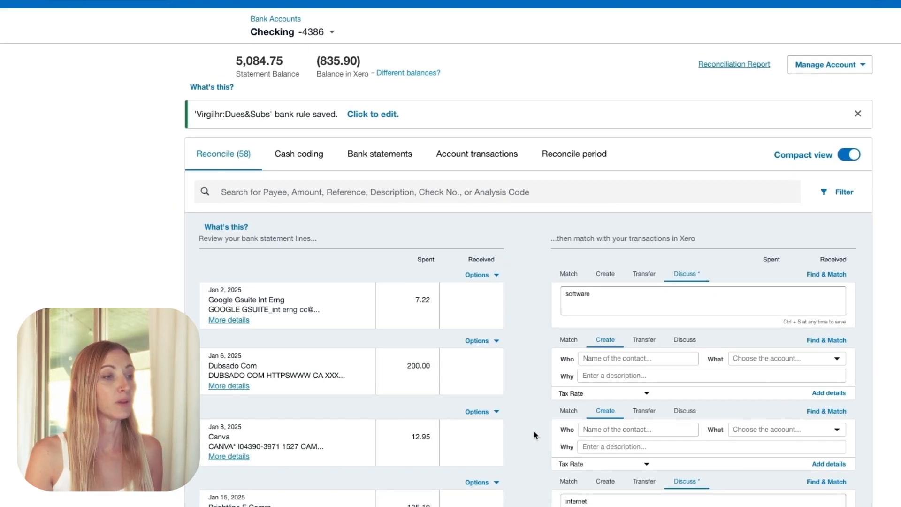
- Reconcile the Feb 18 Virgilhr Com statement line using the Virgilhr:Dues&Subs rule
{"action": "scroll", "coordinate": [540, 436], "scroll_direction": "down", "scroll_amount": 20}
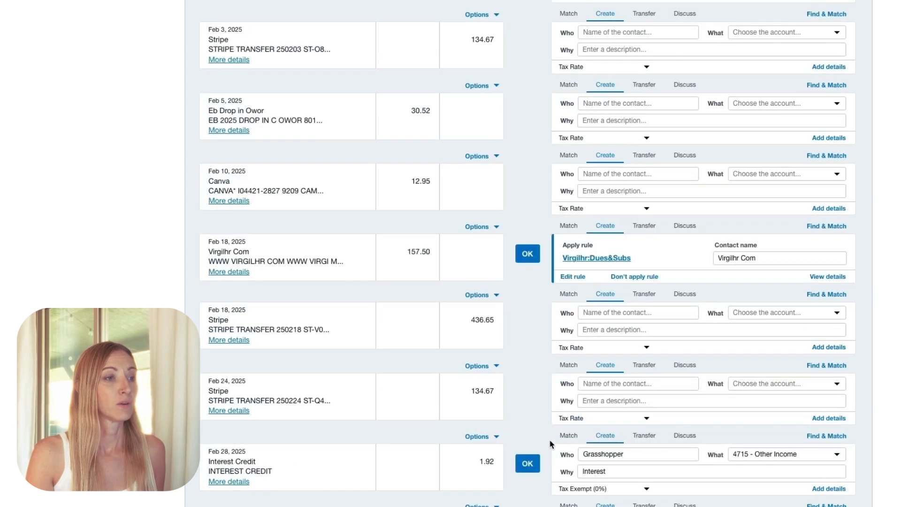
{"action": "scroll", "coordinate": [552, 444], "scroll_direction": "down", "scroll_amount": 1}
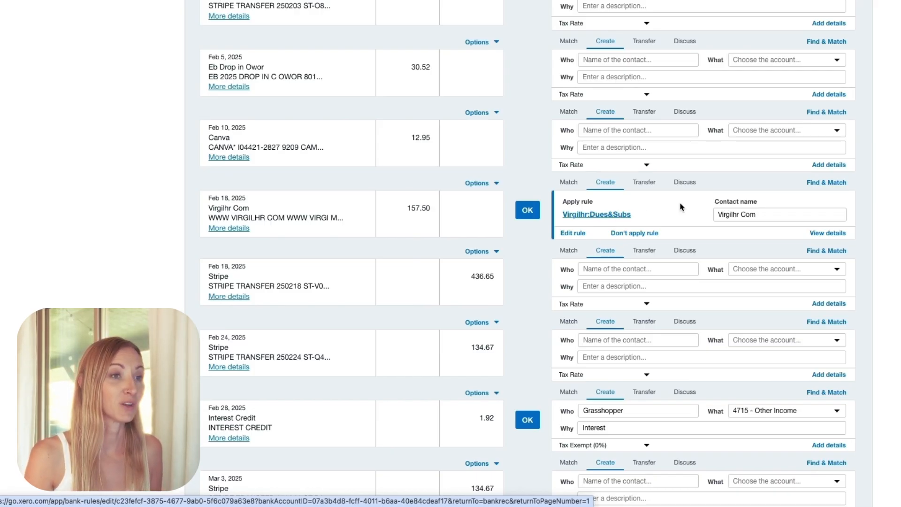
{"action": "left_click", "coordinate": [528, 211]}
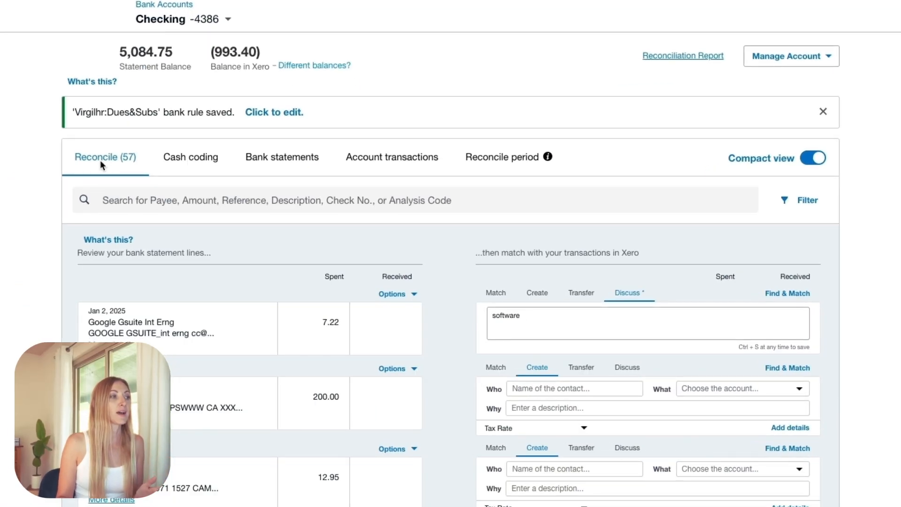
- Switch the Checking account to cash coding and sort the statement lines by payee
{"action": "left_click", "coordinate": [178, 157]}
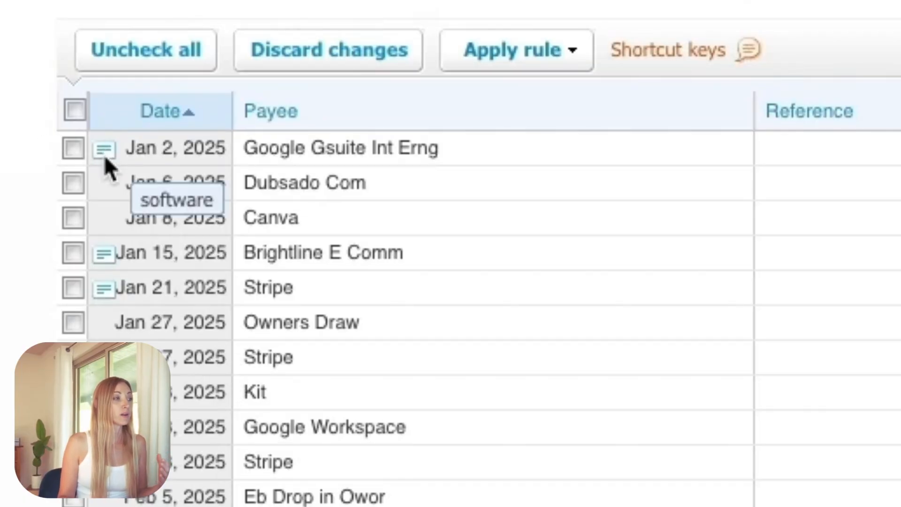
{"action": "mouse_move", "coordinate": [103, 263]}
{"action": "mouse_move", "coordinate": [104, 290]}
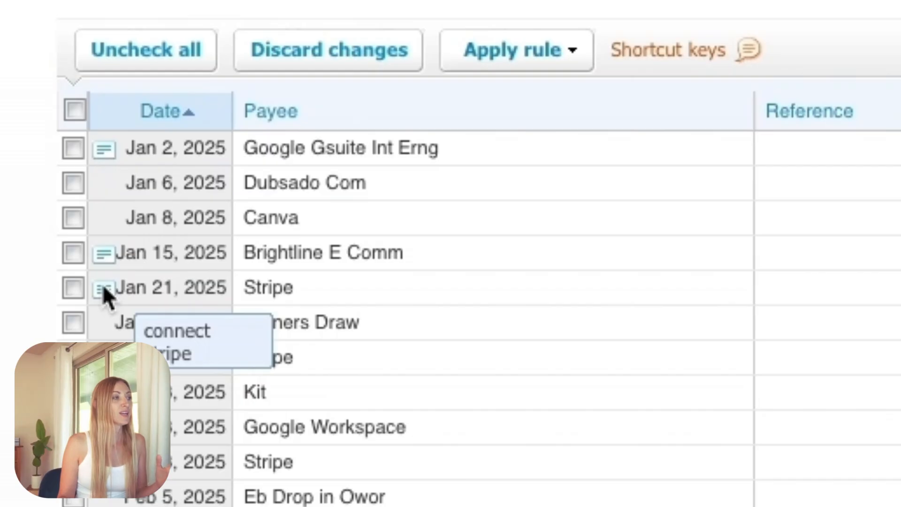
{"action": "mouse_move", "coordinate": [109, 149]}
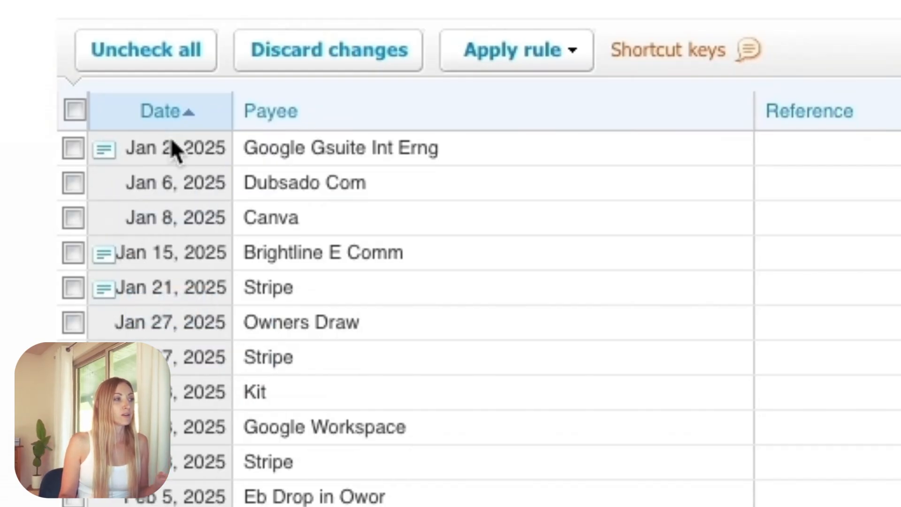
{"action": "left_click", "coordinate": [318, 124]}
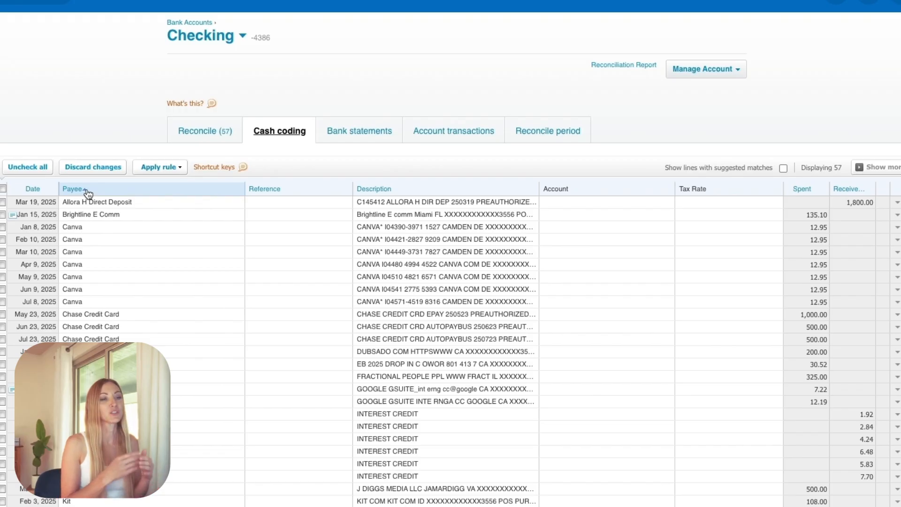
{"action": "scroll", "coordinate": [12, 302], "scroll_direction": "down", "scroll_amount": 3}
{"action": "left_click", "coordinate": [2, 282]}
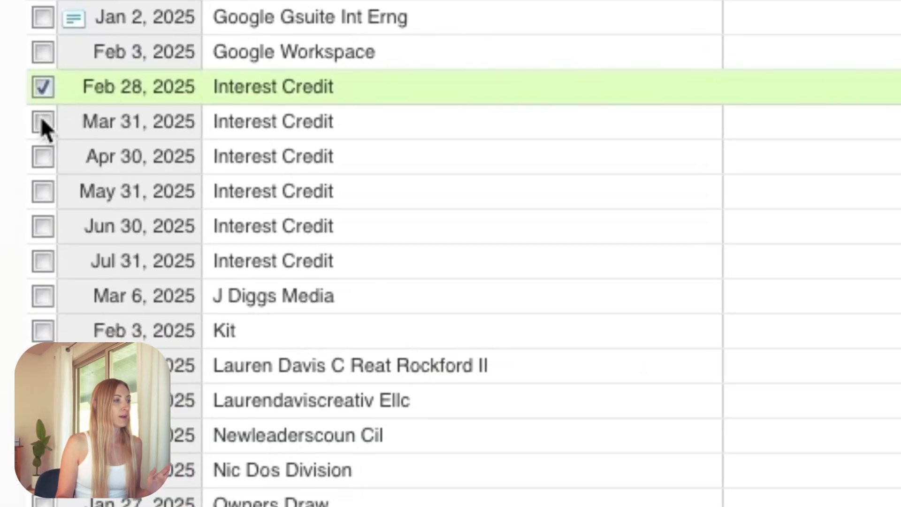
{"action": "left_click", "coordinate": [2, 294]}
{"action": "left_click", "coordinate": [2, 306]}
{"action": "left_click", "coordinate": [41, 217]}
{"action": "left_click", "coordinate": [45, 190]}
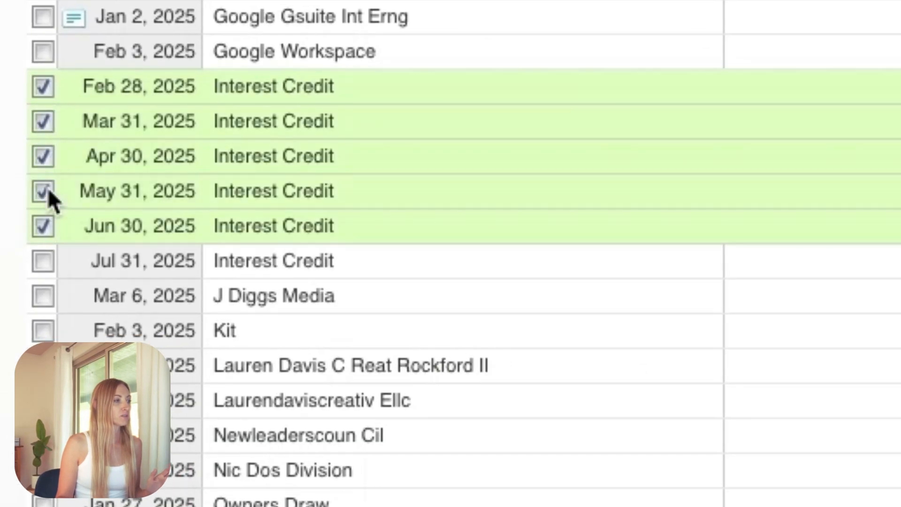
{"action": "left_click", "coordinate": [41, 265]}
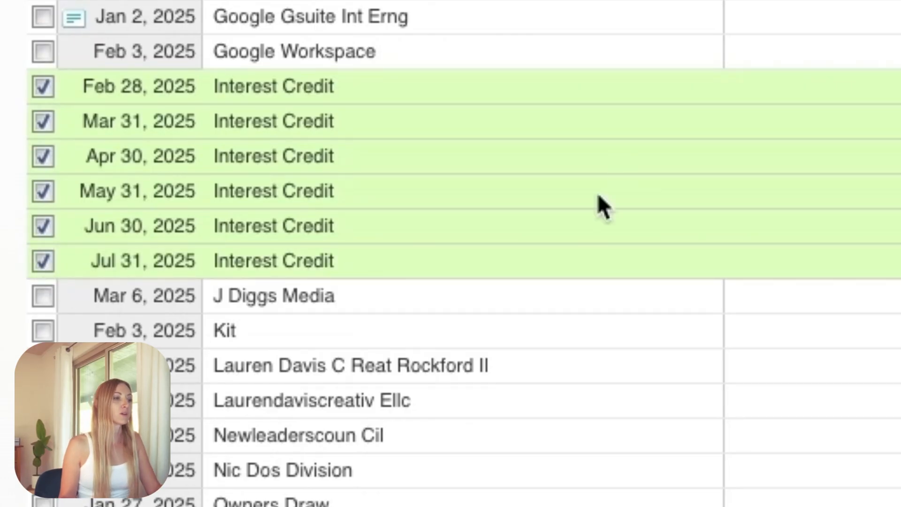
{"action": "left_click", "coordinate": [41, 88]}
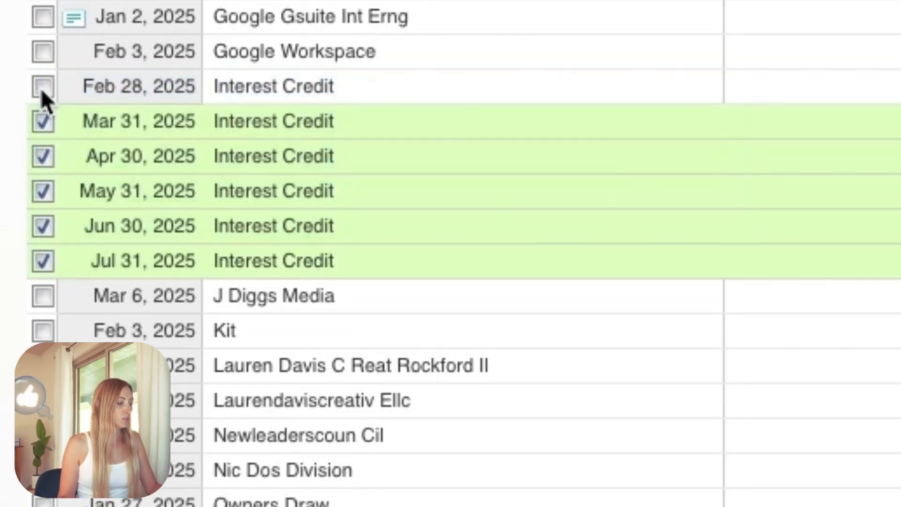
{"action": "left_click", "coordinate": [42, 120]}
{"action": "left_click", "coordinate": [43, 157]}
{"action": "left_click", "coordinate": [41, 192]}
{"action": "left_click", "coordinate": [43, 226]}
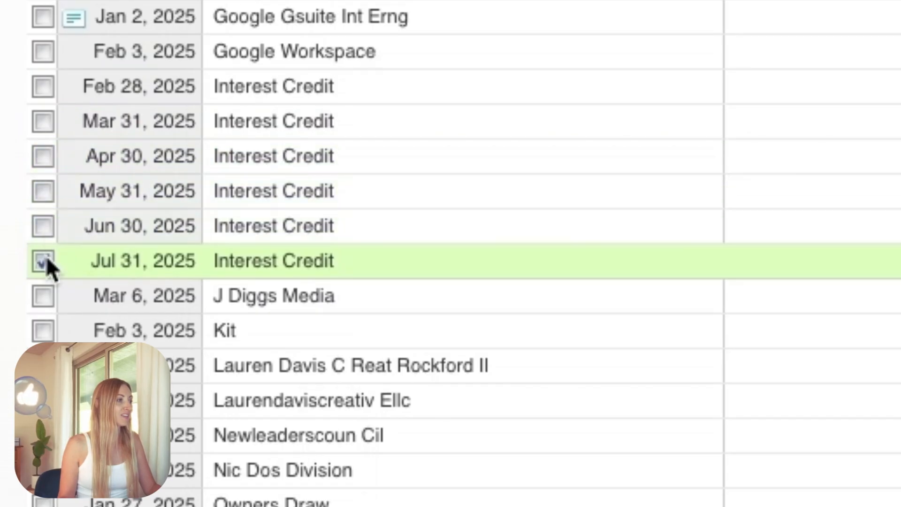
{"action": "left_click", "coordinate": [44, 261]}
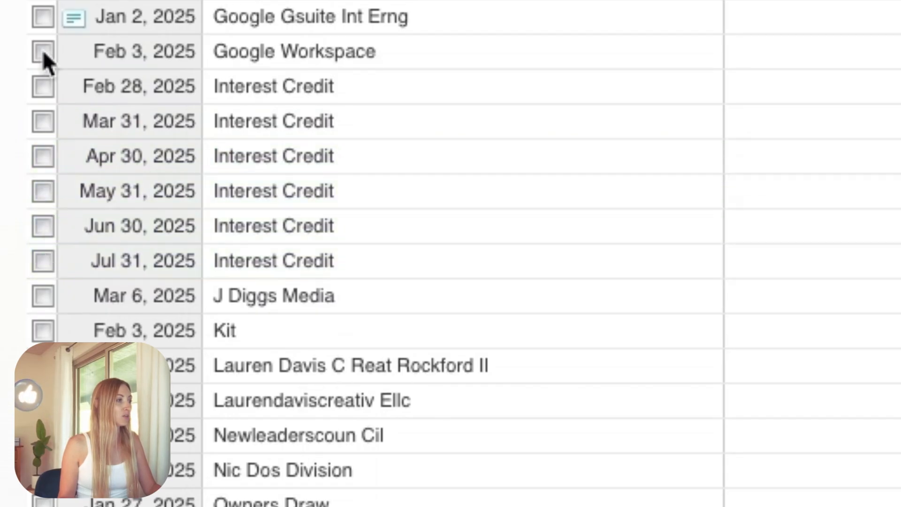
- Select the six Interest Credit lines from Feb 28 to Jul 31, 2025 and set their payee to Grasshopper
{"action": "left_click", "coordinate": [43, 87]}
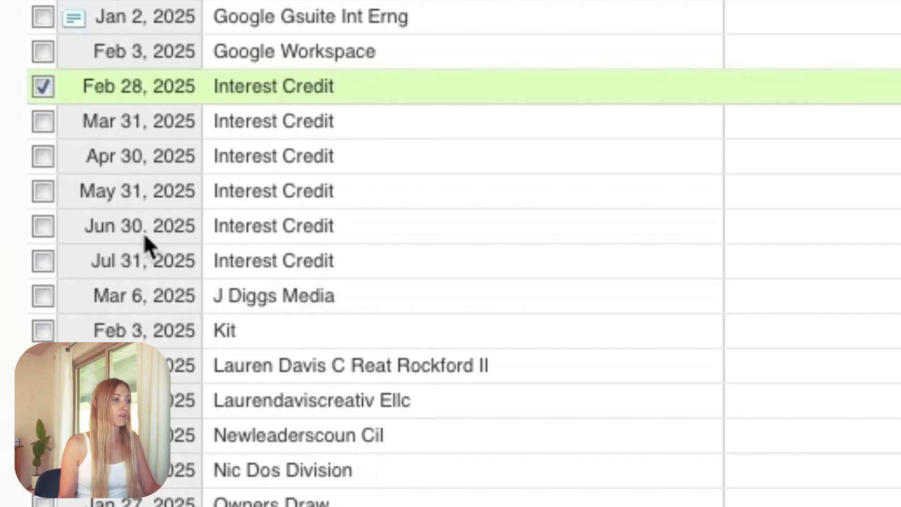
{"action": "left_click", "coordinate": [43, 261], "text": "shift"}
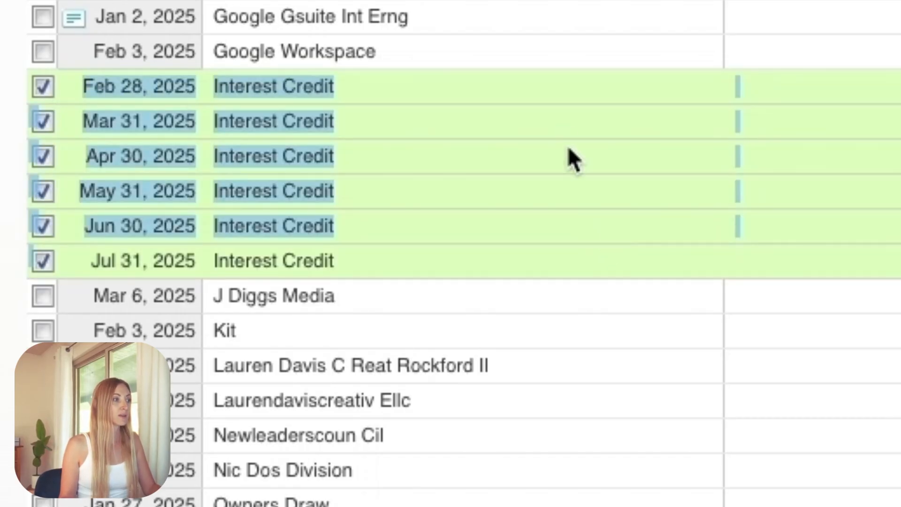
{"action": "left_click", "coordinate": [601, 93]}
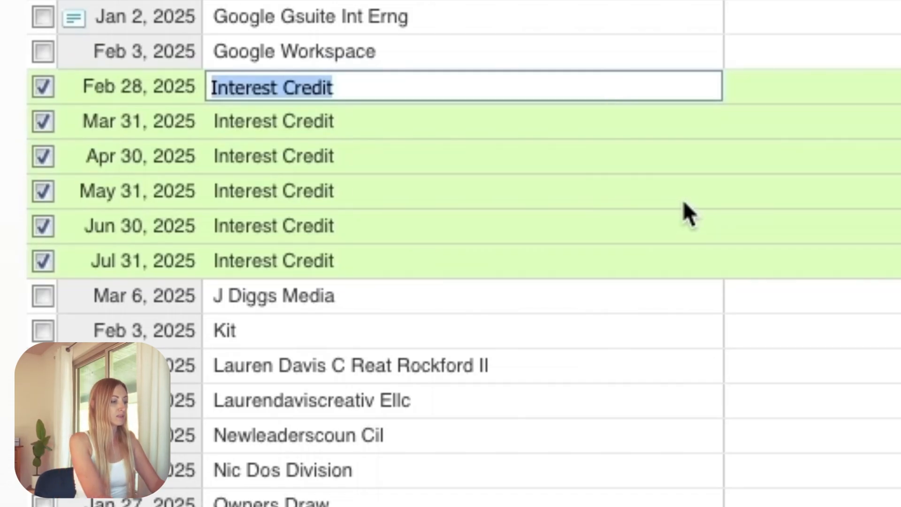
{"action": "type", "text": "Grassh"}
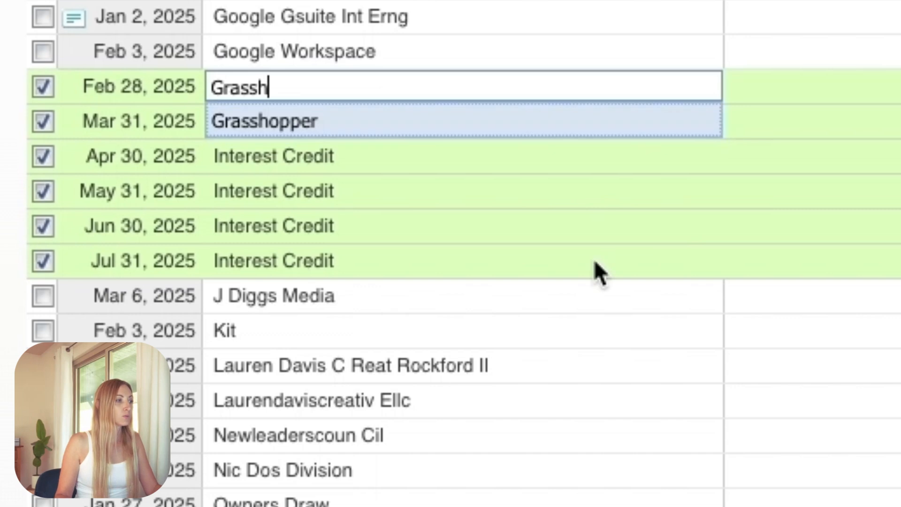
{"action": "left_click", "coordinate": [589, 133]}
{"action": "key", "text": "Tab"}
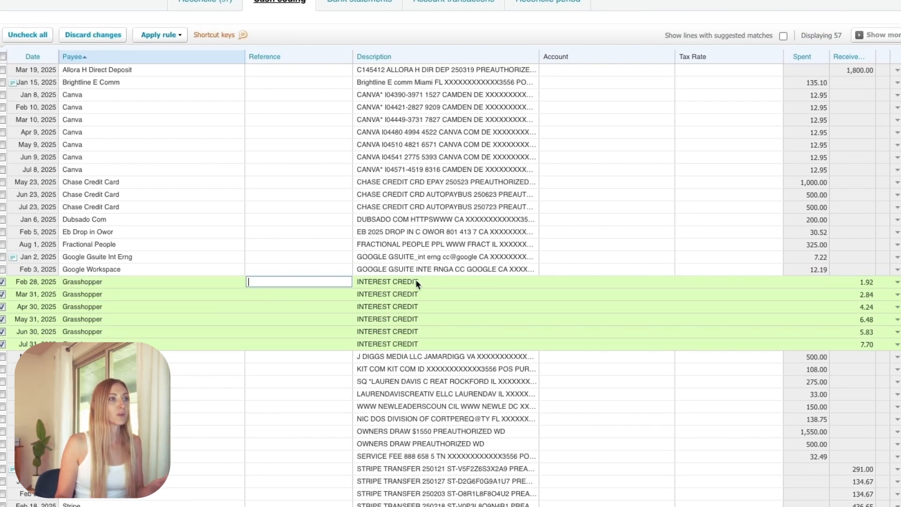
- Code the selected interest credit lines to account 4715 - Other Income
{"action": "left_click", "coordinate": [593, 280]}
{"action": "type", "text": "other"}
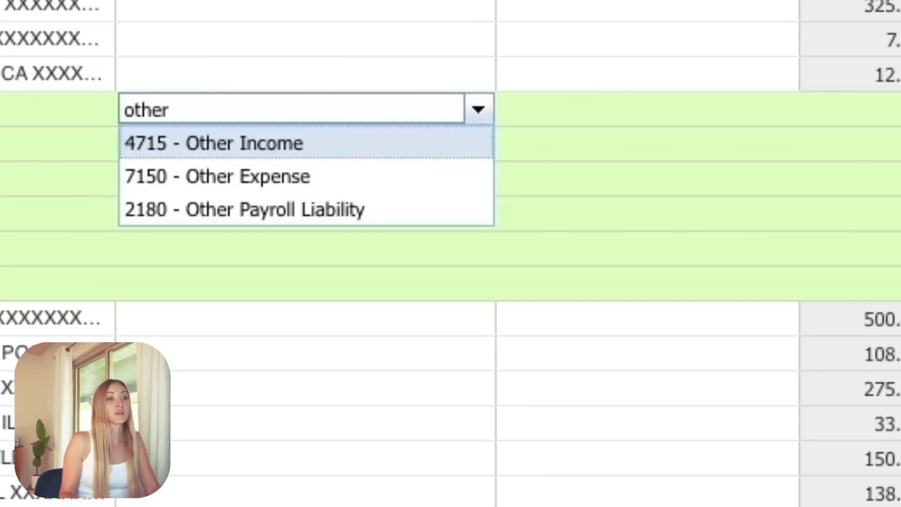
{"action": "left_click", "coordinate": [369, 140]}
{"action": "key", "text": "Tab"}
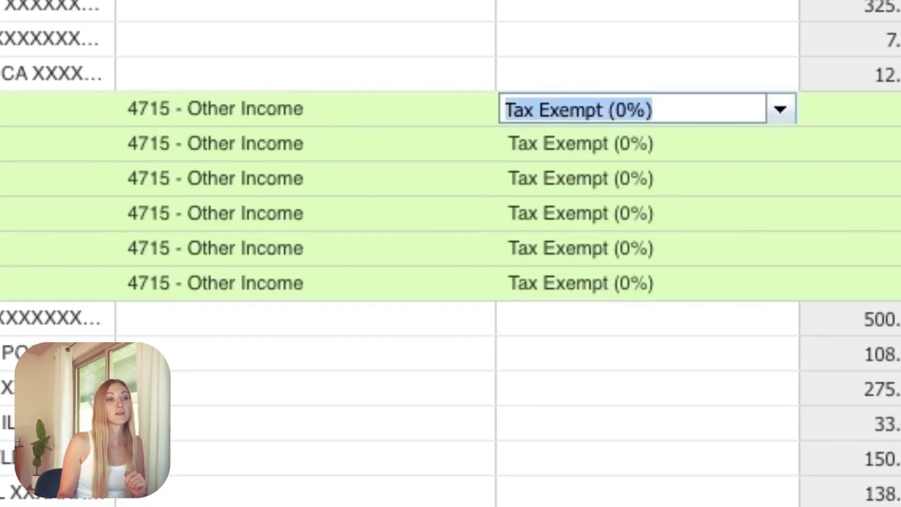